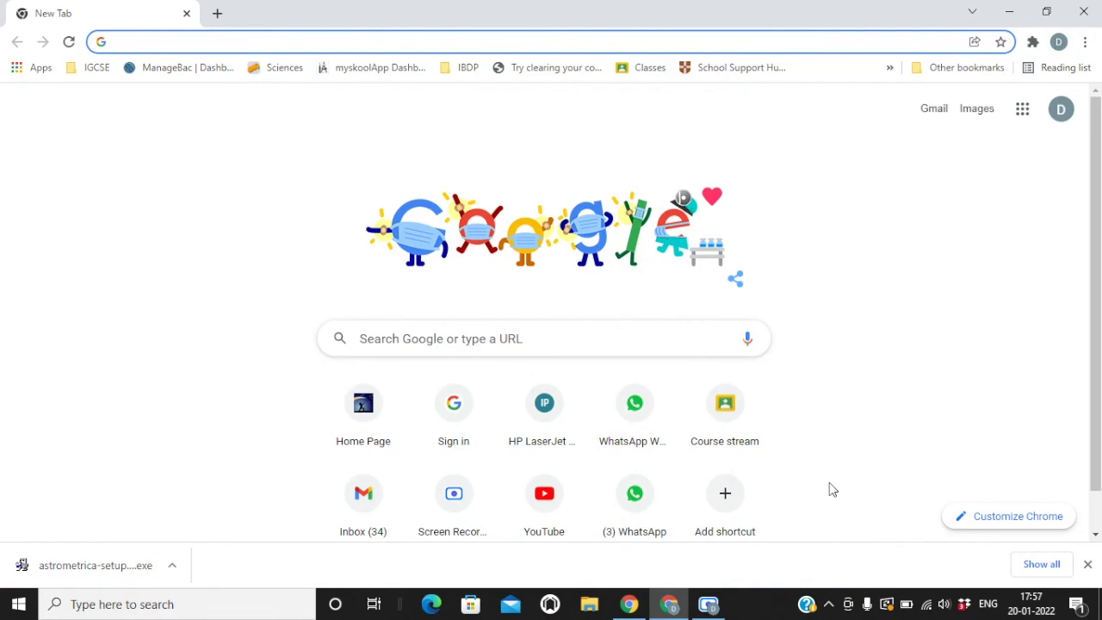
Download Astrometrica Setup from the IASC Astrometrica page and launch the installer.
{"action": "type", "text": "iasc"}
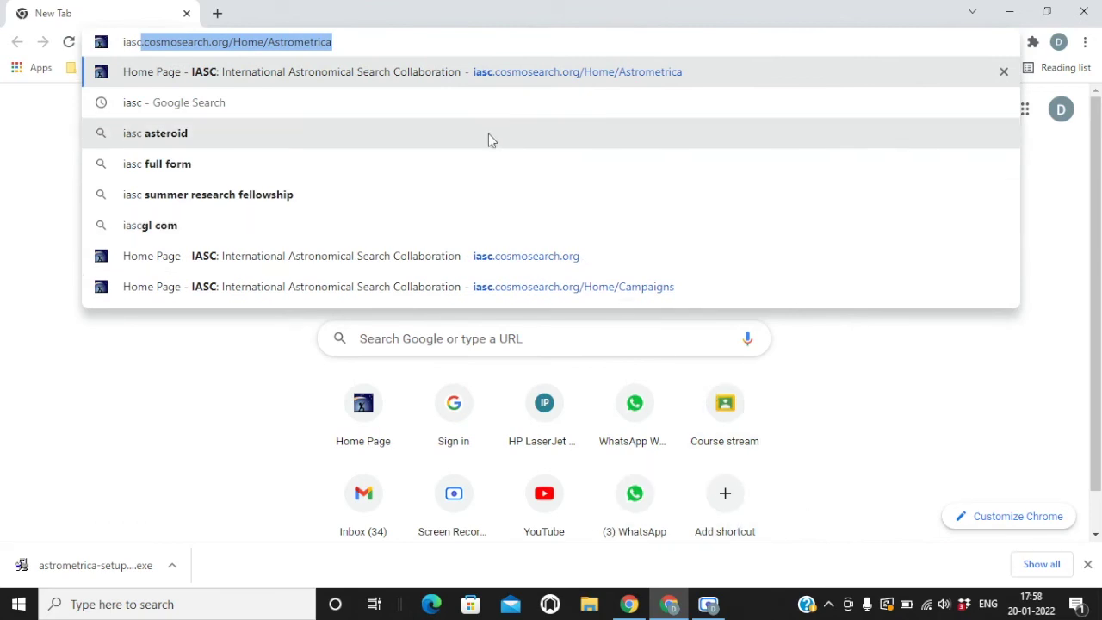
{"action": "left_click", "coordinate": [436, 76]}
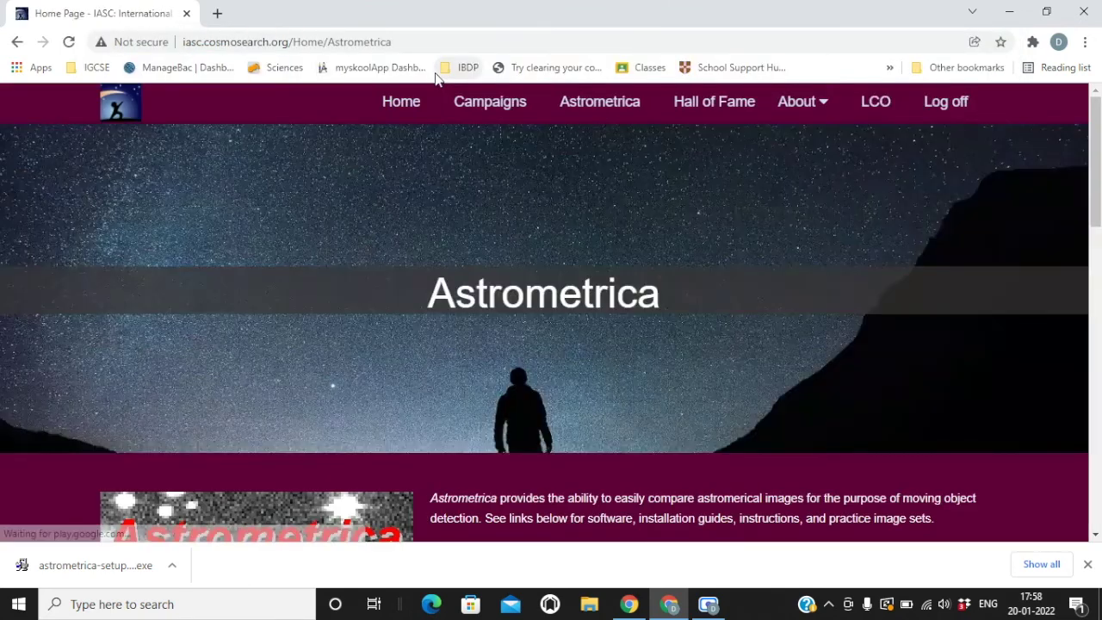
{"action": "left_click", "coordinate": [583, 115]}
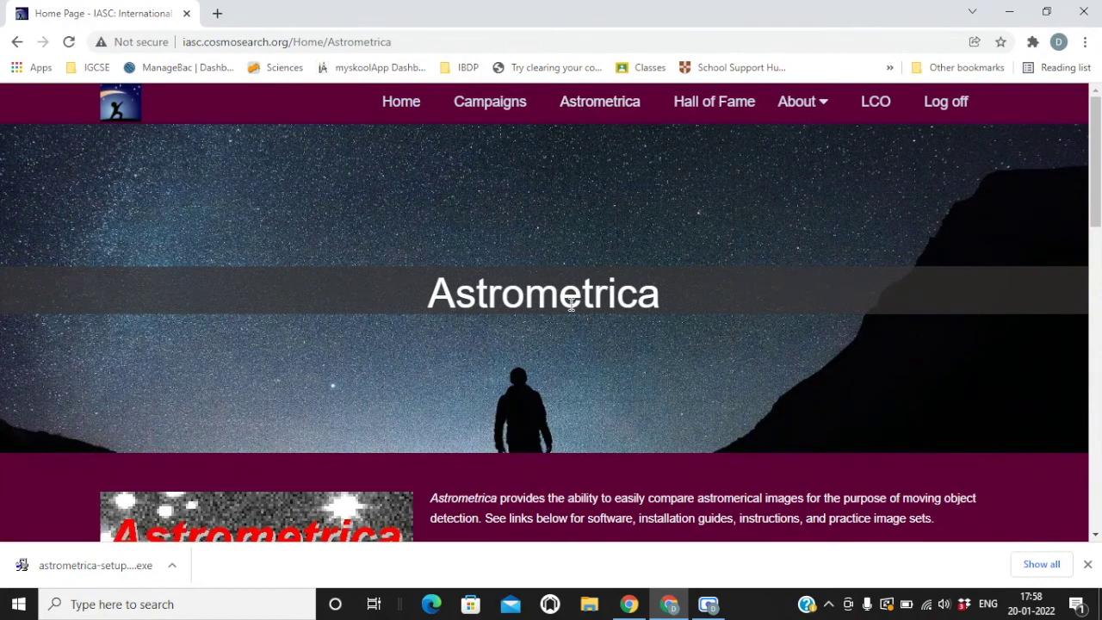
{"action": "scroll", "coordinate": [571, 305], "scroll_direction": "down", "scroll_amount": 5}
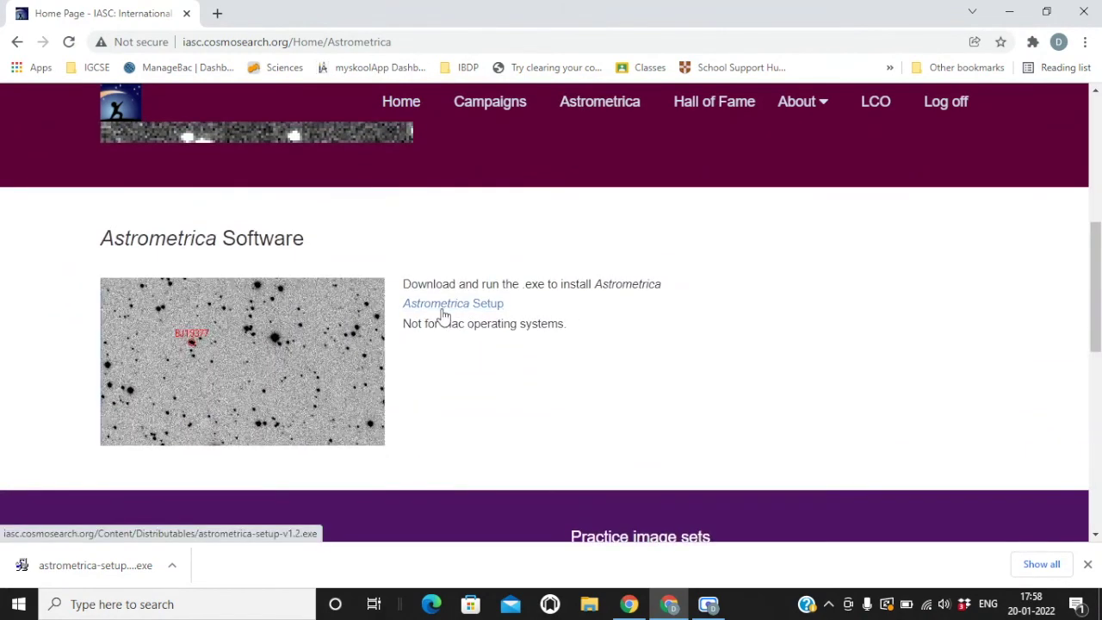
{"action": "left_click", "coordinate": [442, 310]}
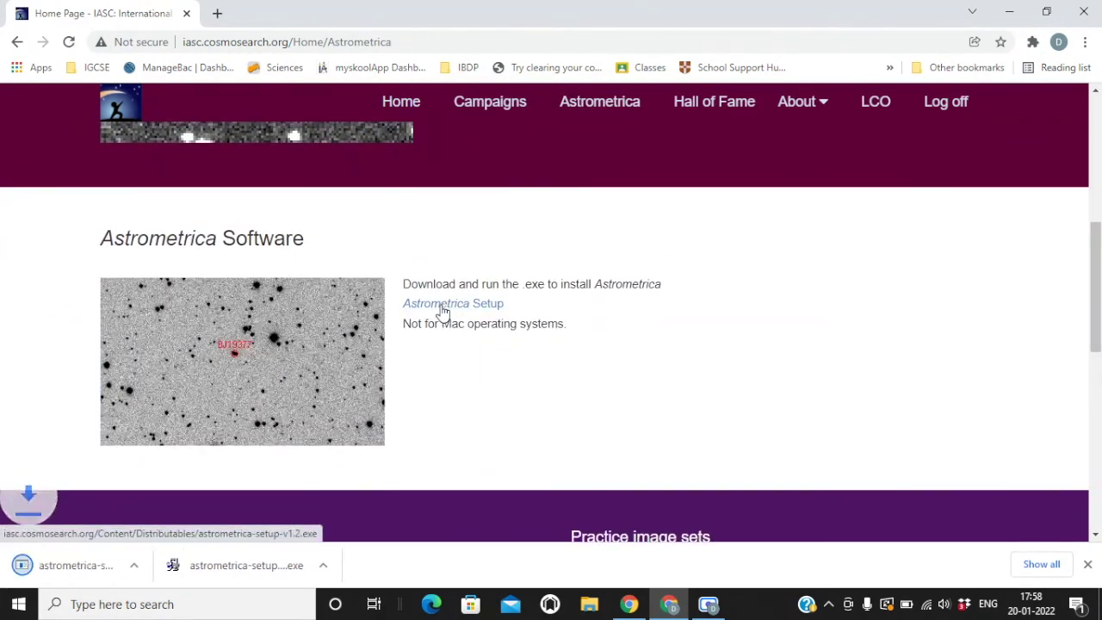
{"action": "left_click", "coordinate": [129, 566]}
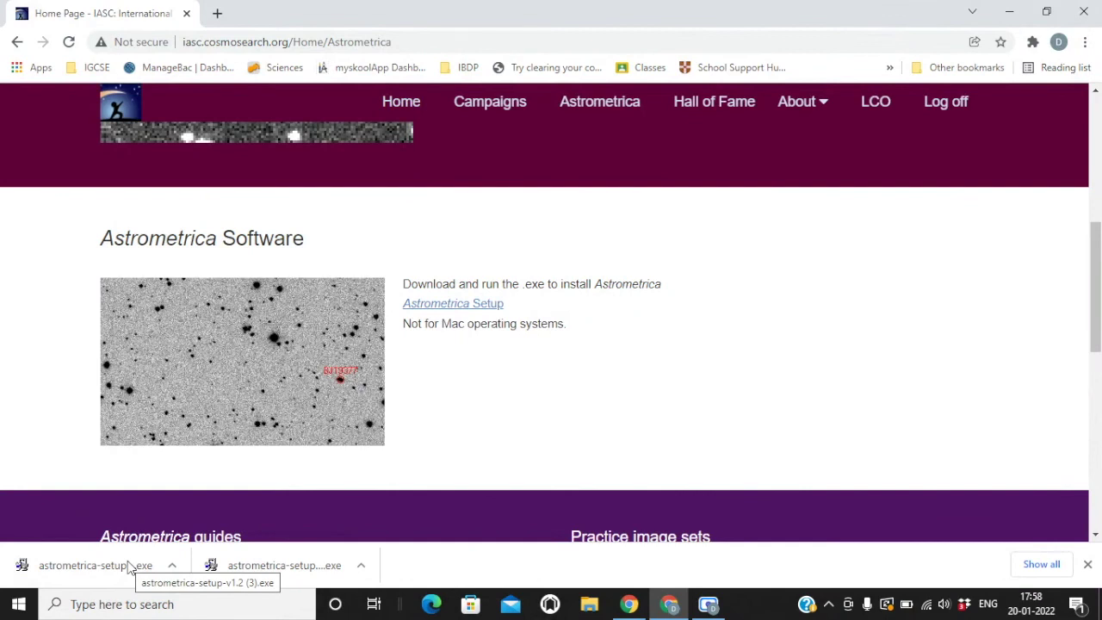
Install Astrometrica for IASC into C:\Astrometrica and let the configuration script window close.
{"action": "left_click", "coordinate": [603, 427]}
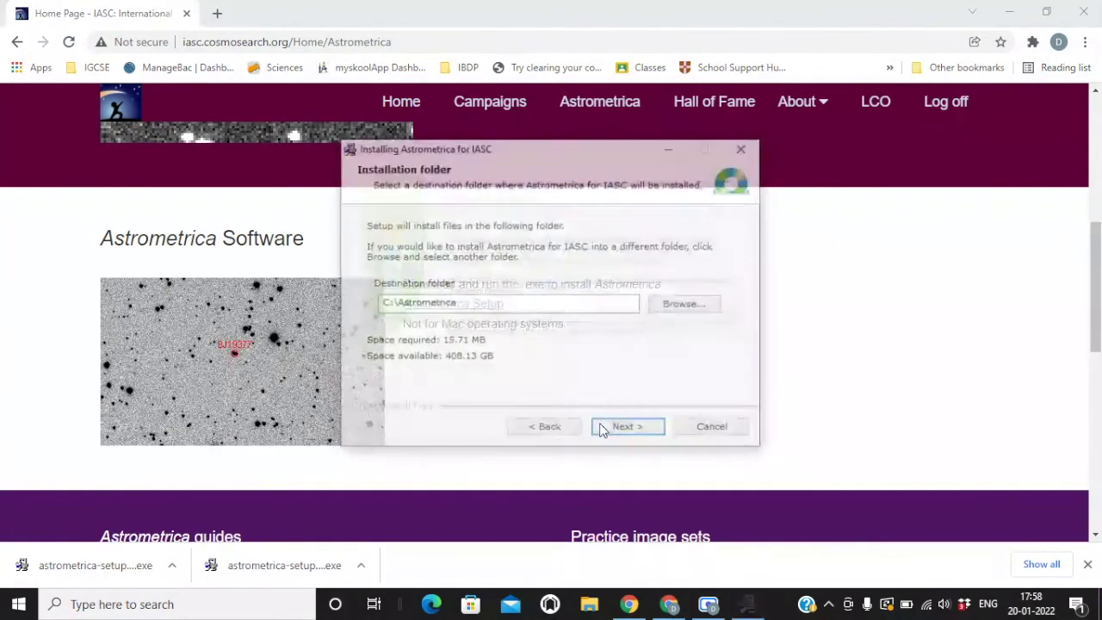
{"action": "left_click", "coordinate": [628, 428]}
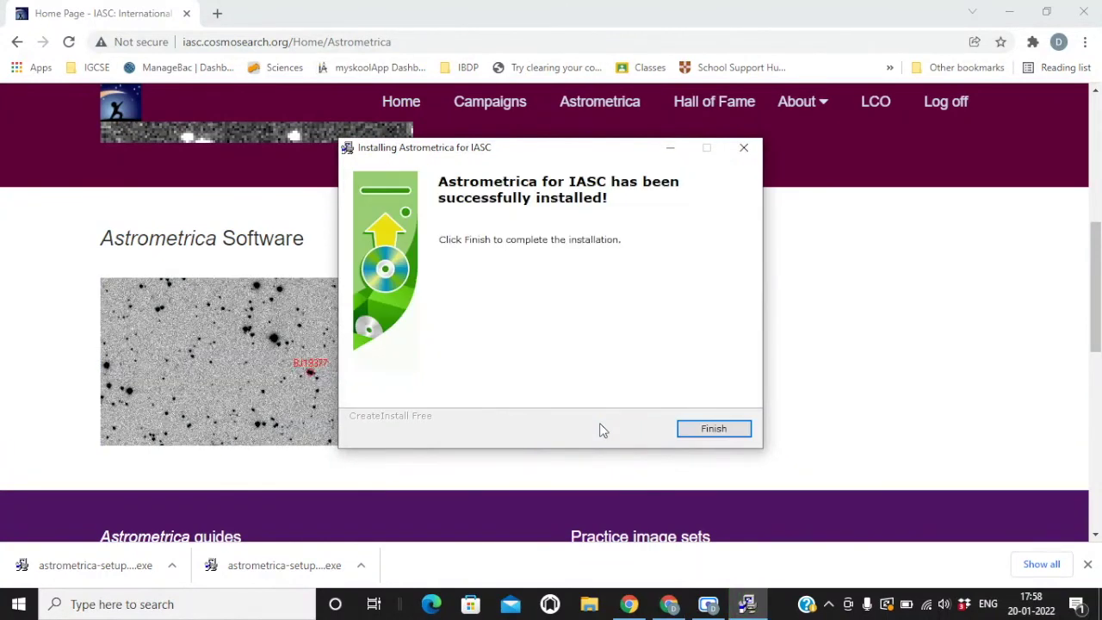
{"action": "left_click", "coordinate": [697, 427]}
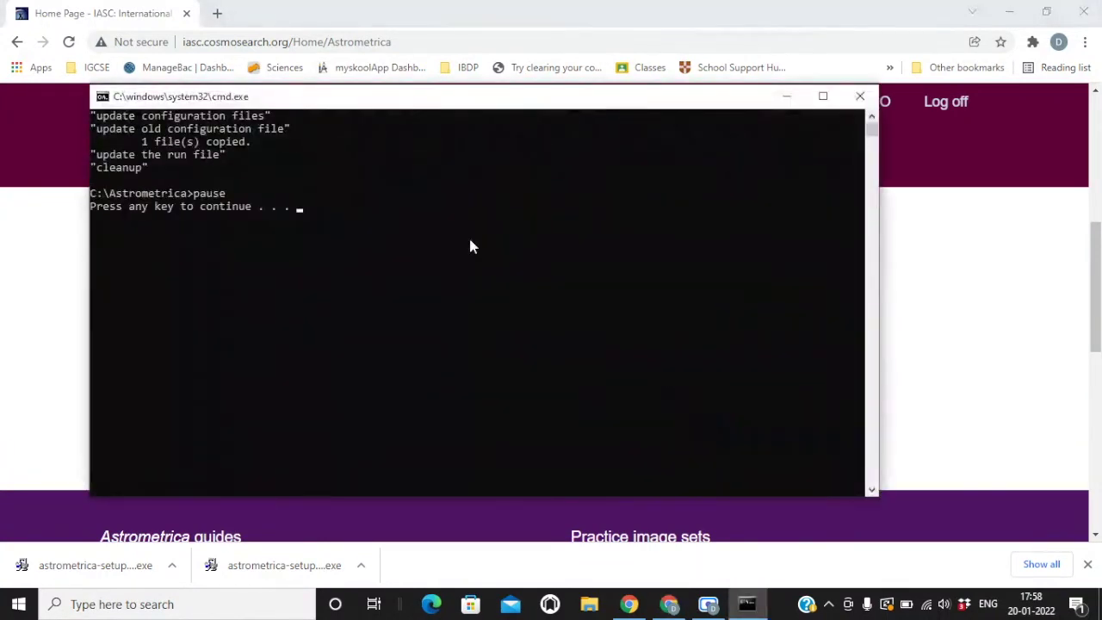
{"action": "key", "text": "Return"}
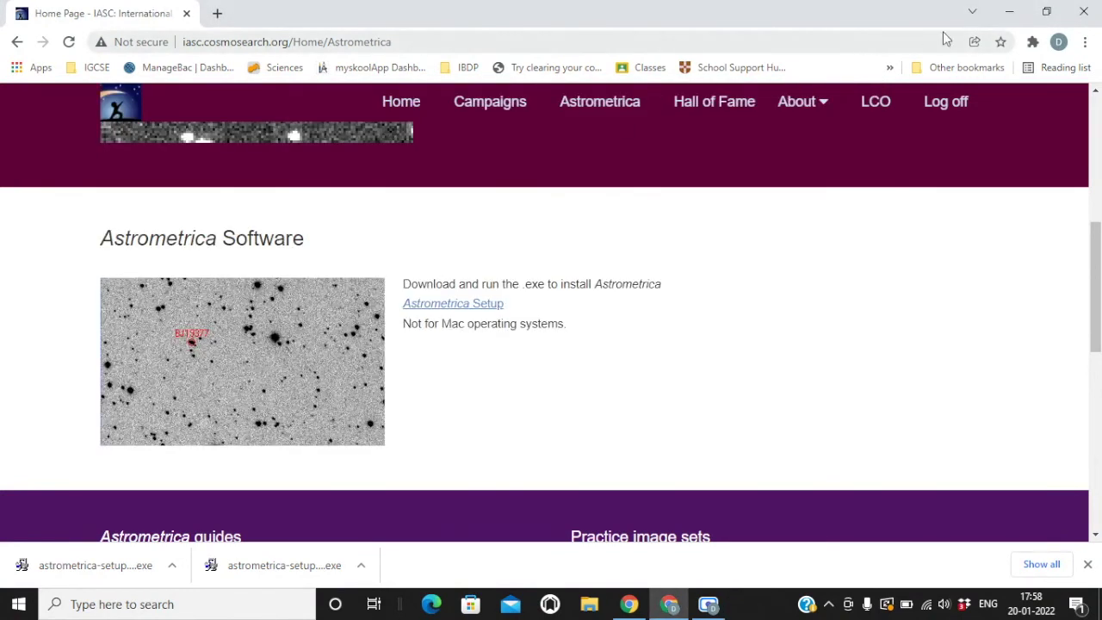
Open the C:\Astrometrica folder in File Explorer through This PC and Windows (C:).
{"action": "left_click", "coordinate": [411, 103]}
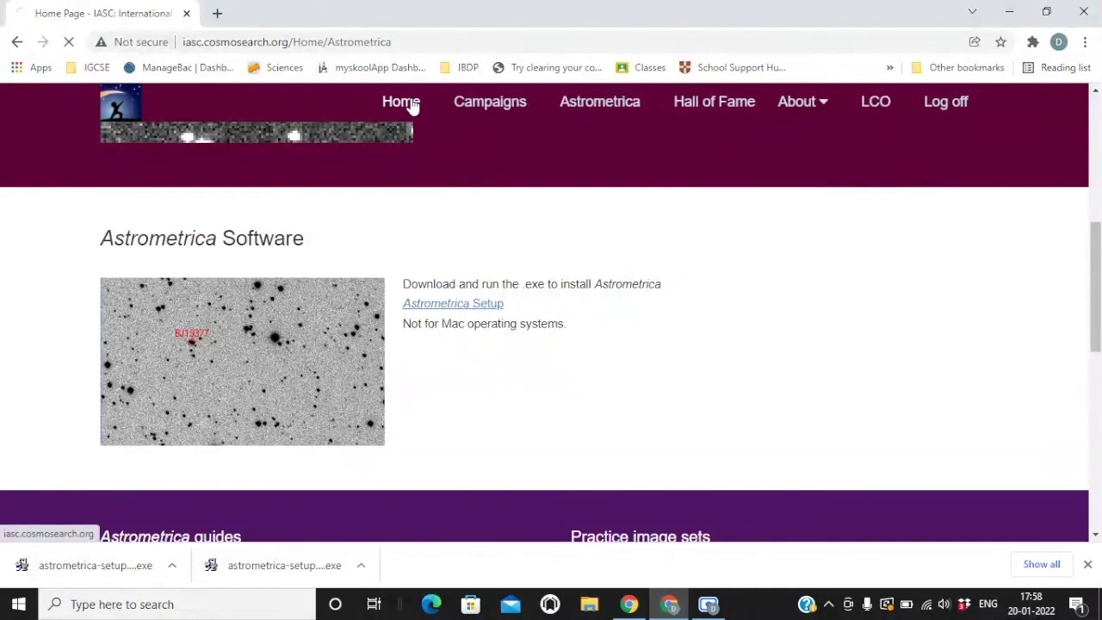
{"action": "left_click", "coordinate": [1012, 12]}
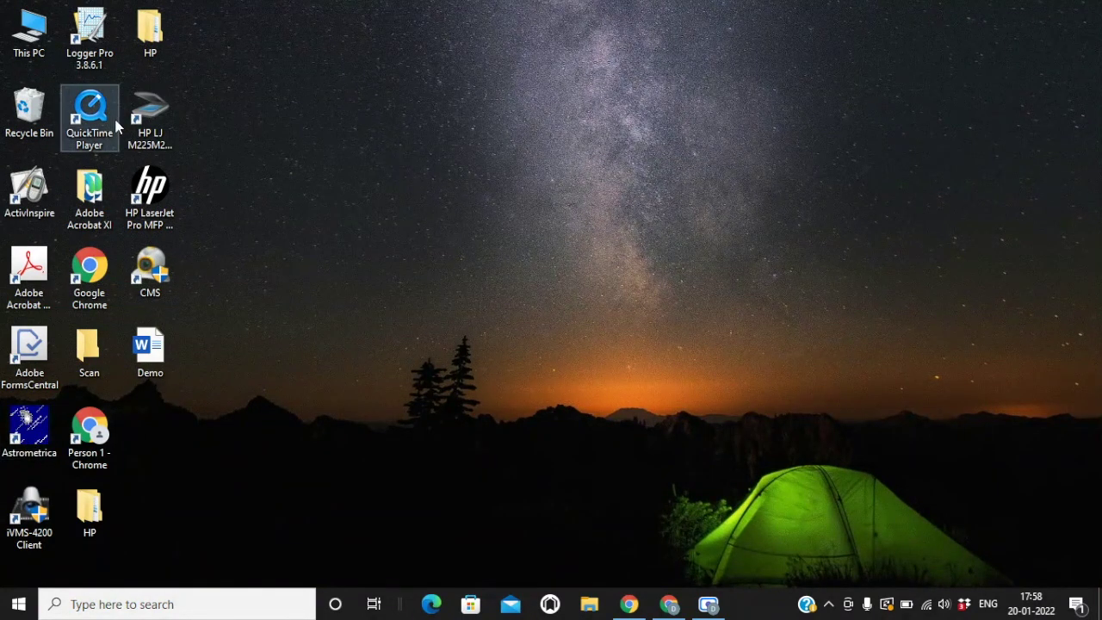
{"action": "double_click", "coordinate": [33, 53]}
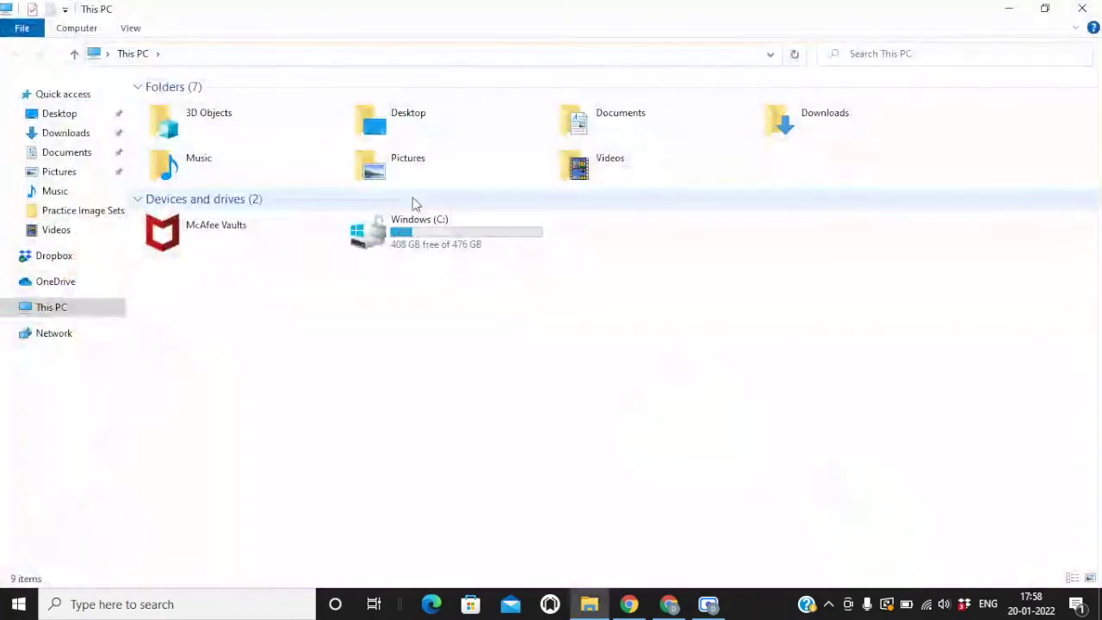
{"action": "double_click", "coordinate": [422, 222]}
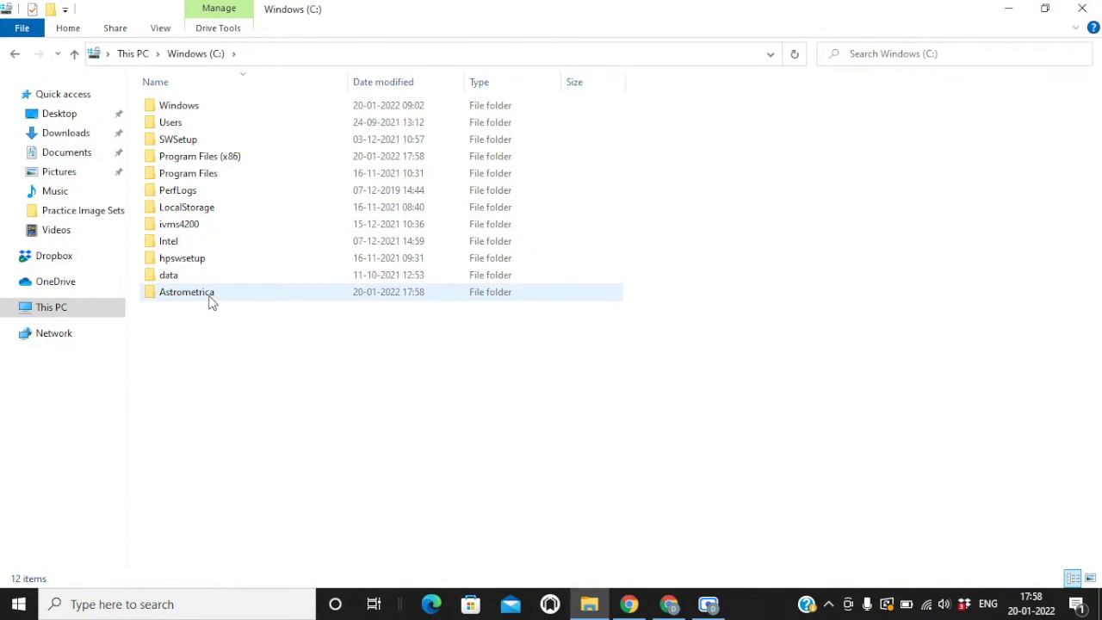
{"action": "double_click", "coordinate": [210, 296]}
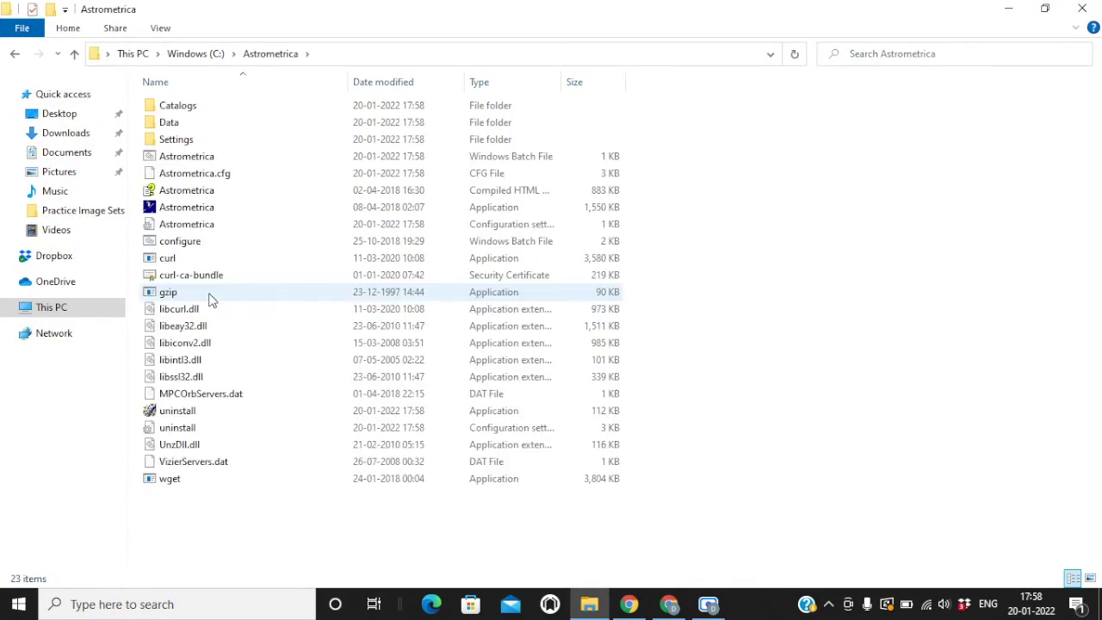
Launch Astrometrica, dismiss the MPCOrb.dat error and replace-files prompt, and maximize the window.
{"action": "left_click", "coordinate": [222, 209]}
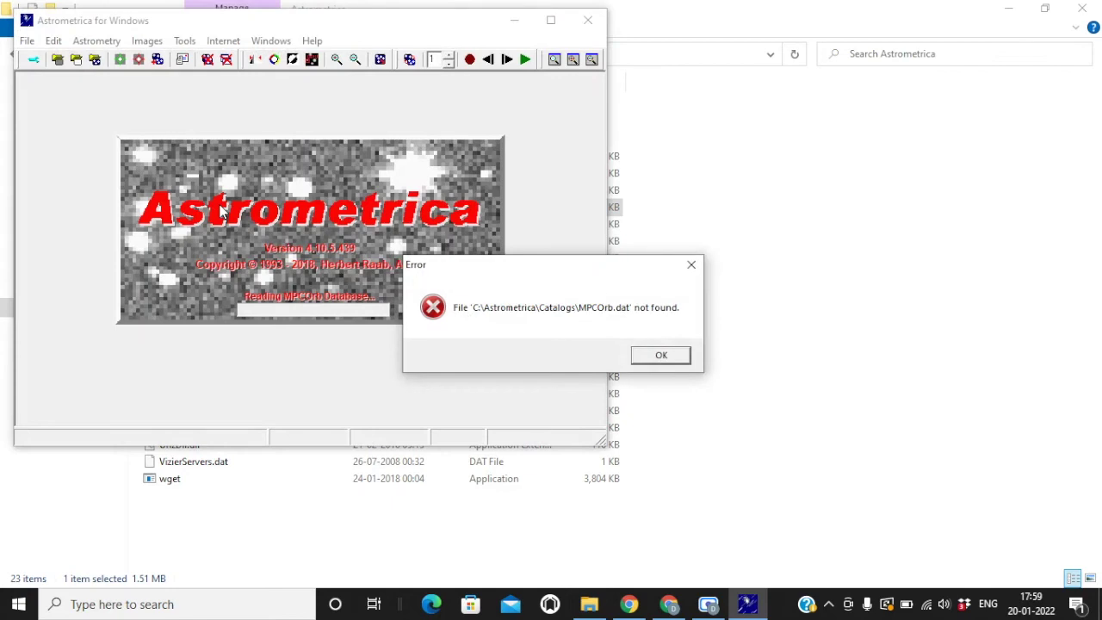
{"action": "left_click", "coordinate": [646, 355]}
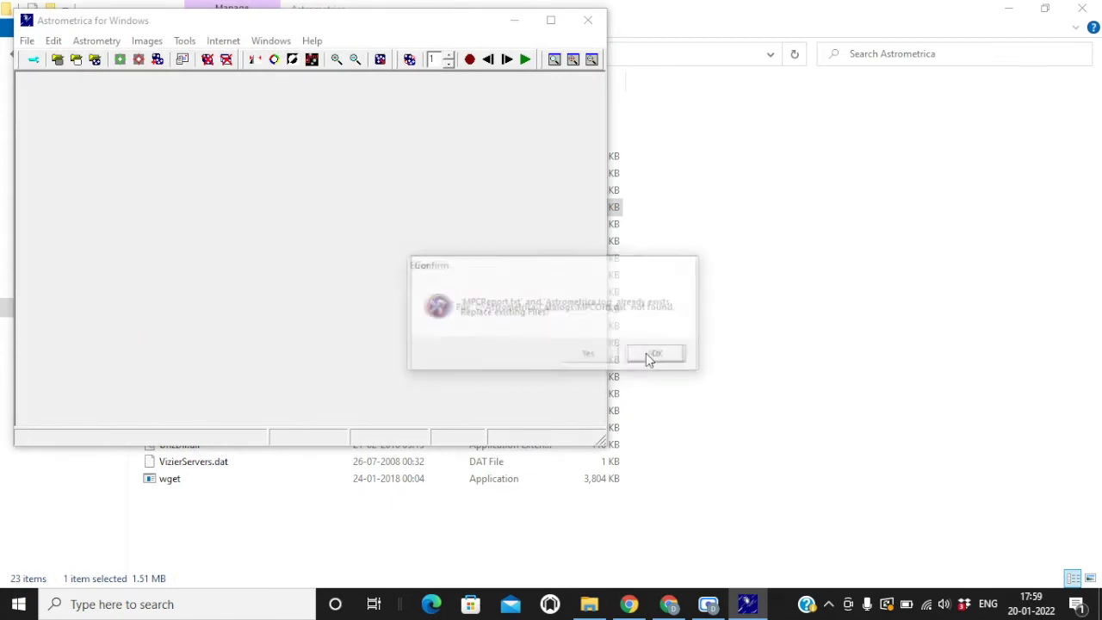
{"action": "left_click", "coordinate": [590, 355]}
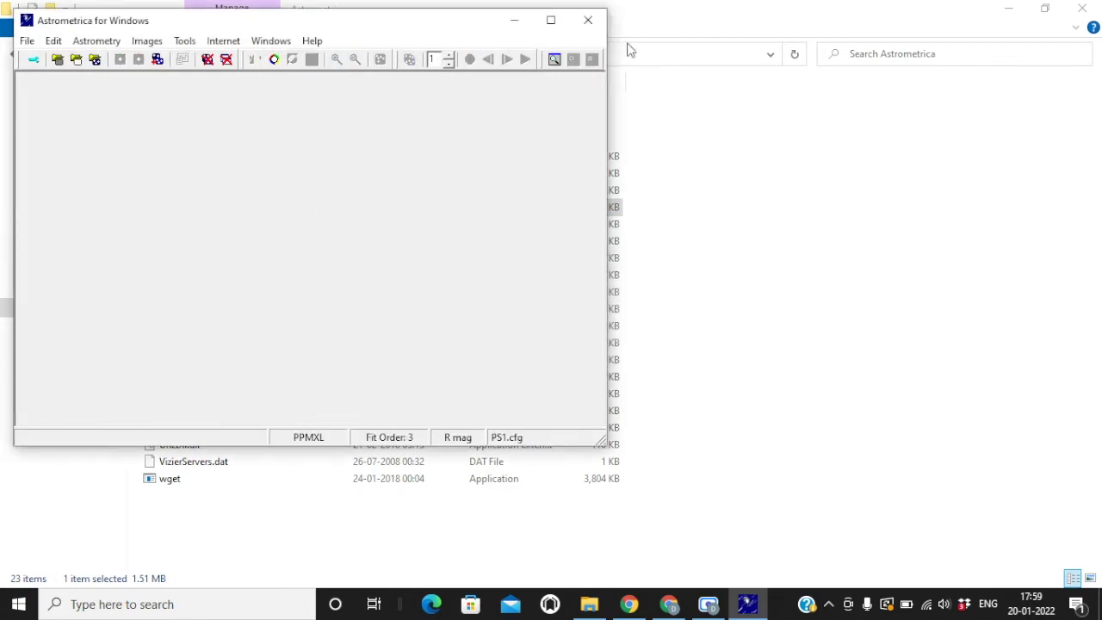
{"action": "left_click", "coordinate": [551, 24]}
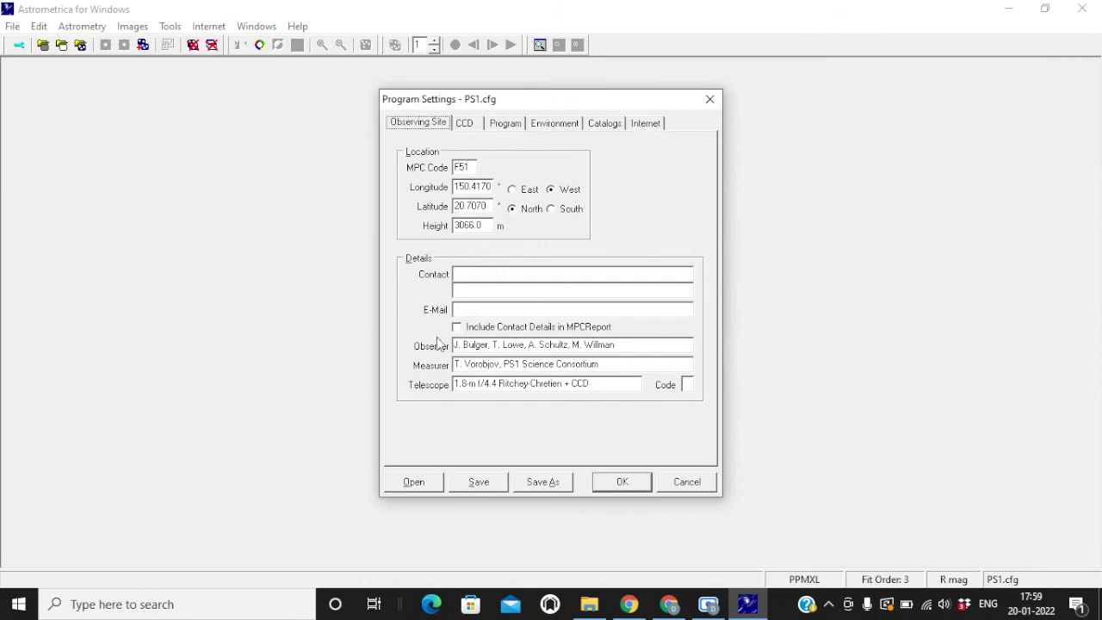
{"action": "left_click", "coordinate": [414, 482]}
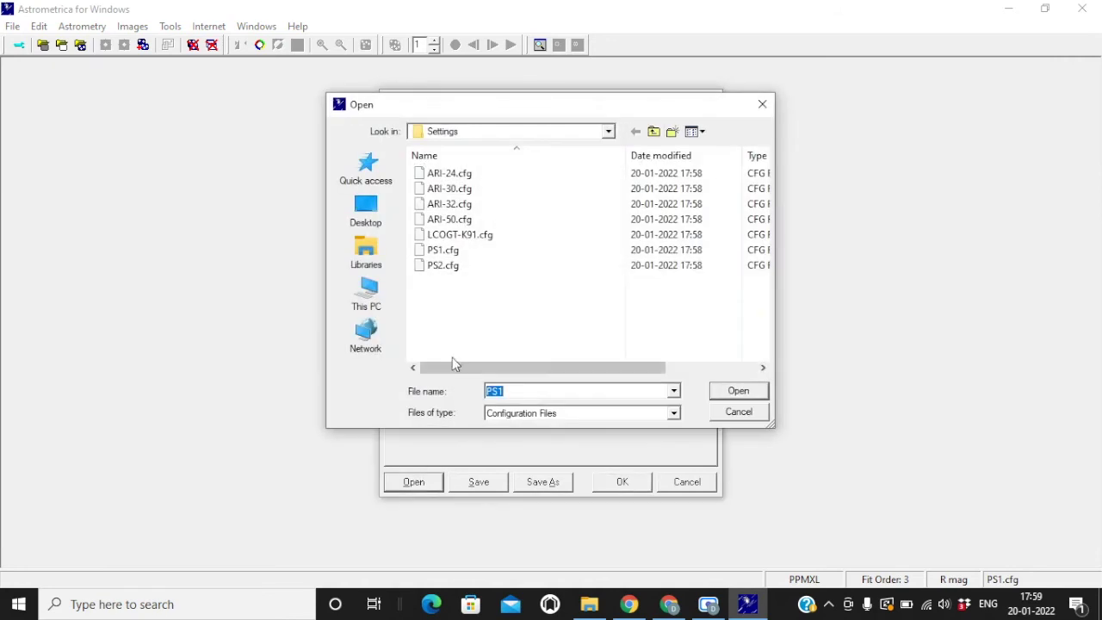
{"action": "left_click", "coordinate": [654, 132]}
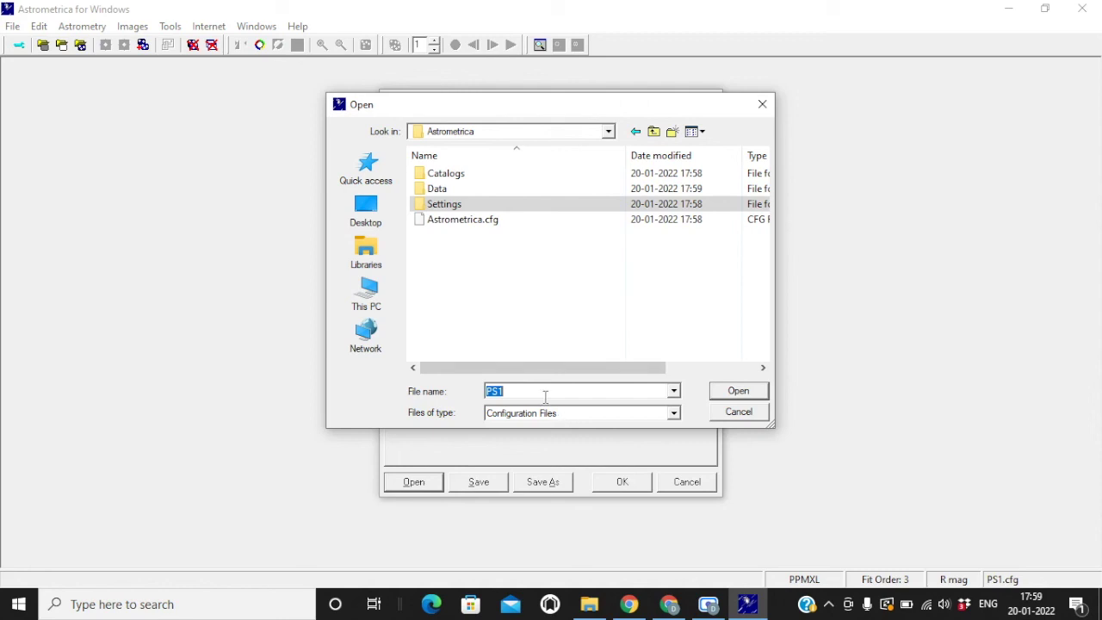
{"action": "left_click", "coordinate": [734, 413]}
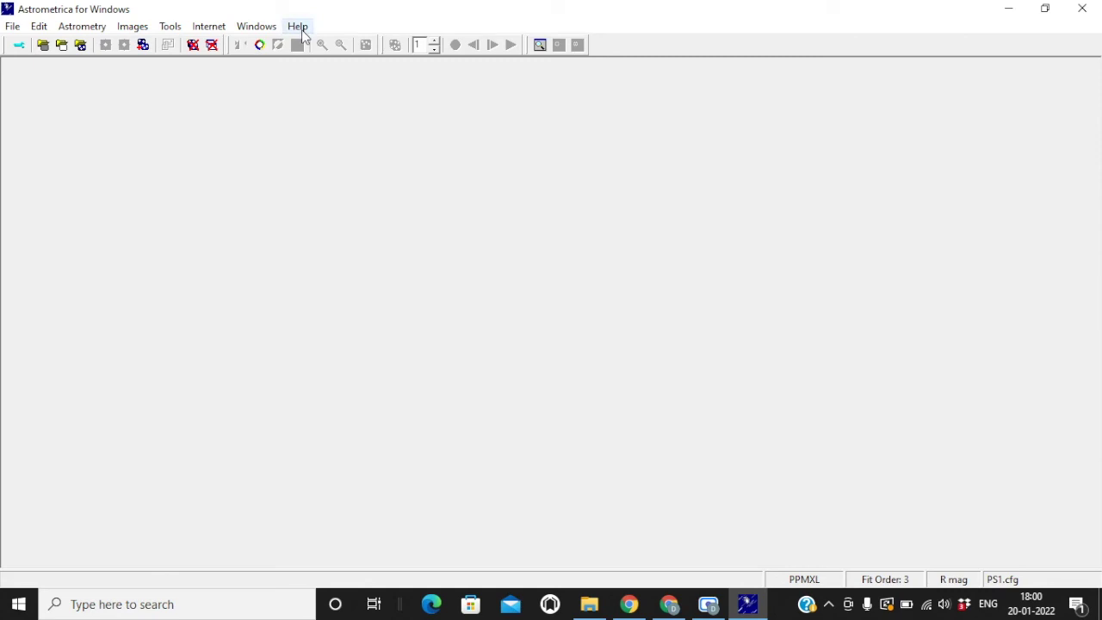
Open the Registration dialog from the Help menu and enter the licence name.
{"action": "left_click", "coordinate": [297, 27]}
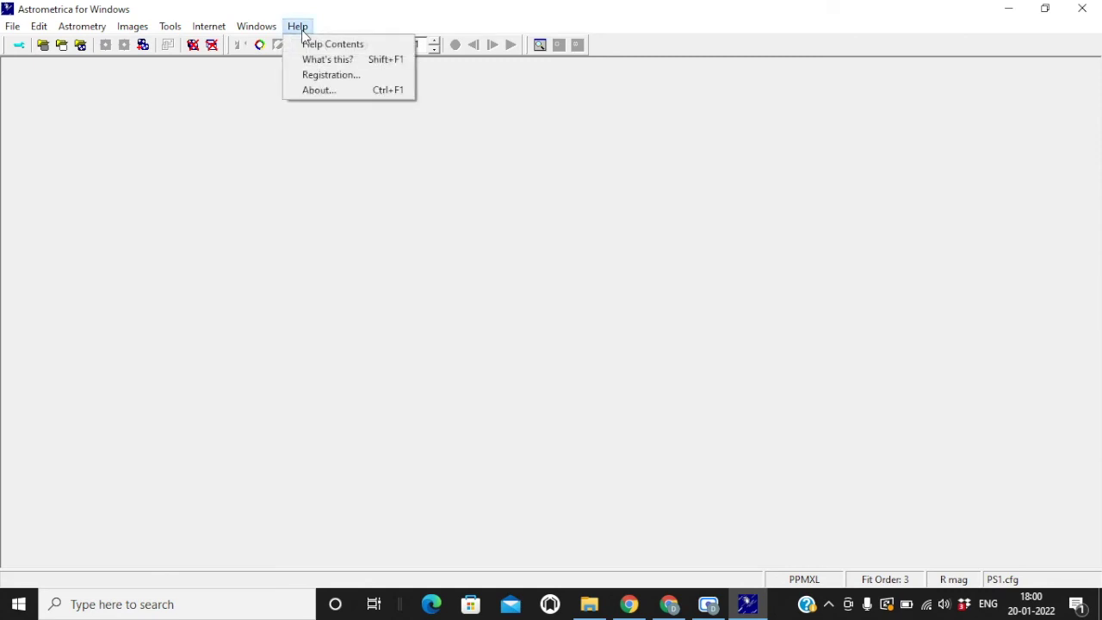
{"action": "left_click", "coordinate": [324, 75]}
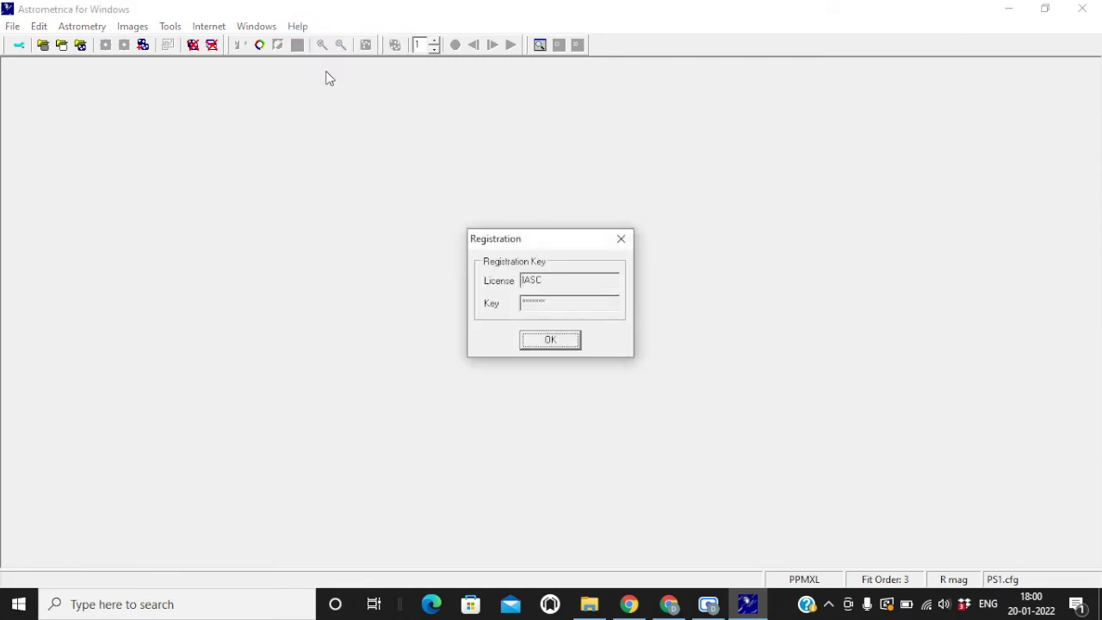
{"action": "left_click", "coordinate": [561, 284]}
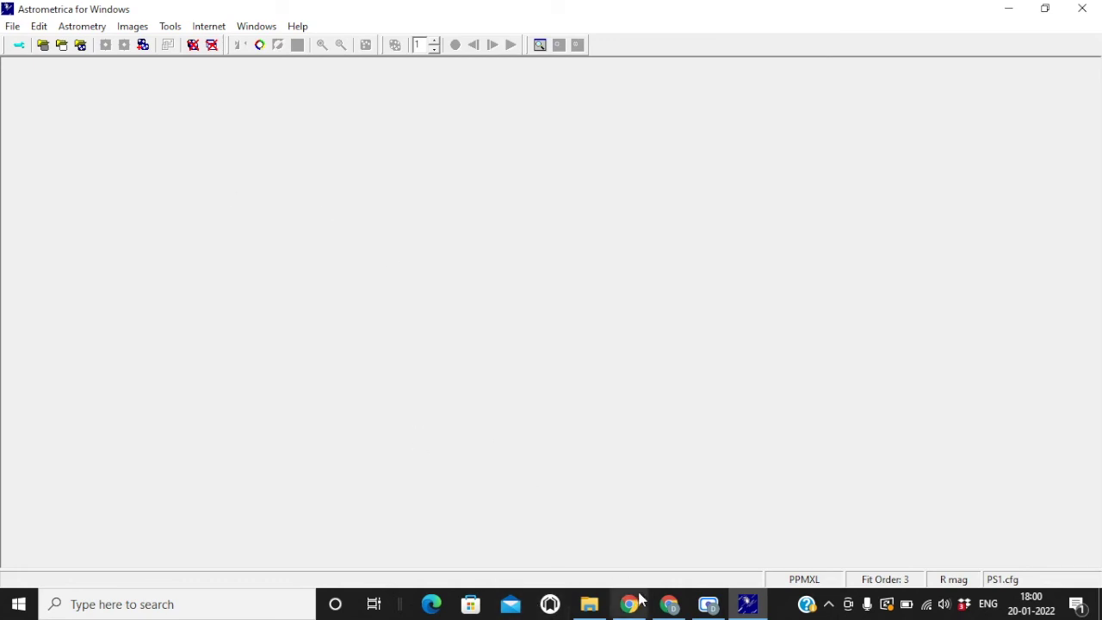
Browse the IASC Campaigns page and the Spaceport India campaign page.
{"action": "left_click", "coordinate": [669, 603]}
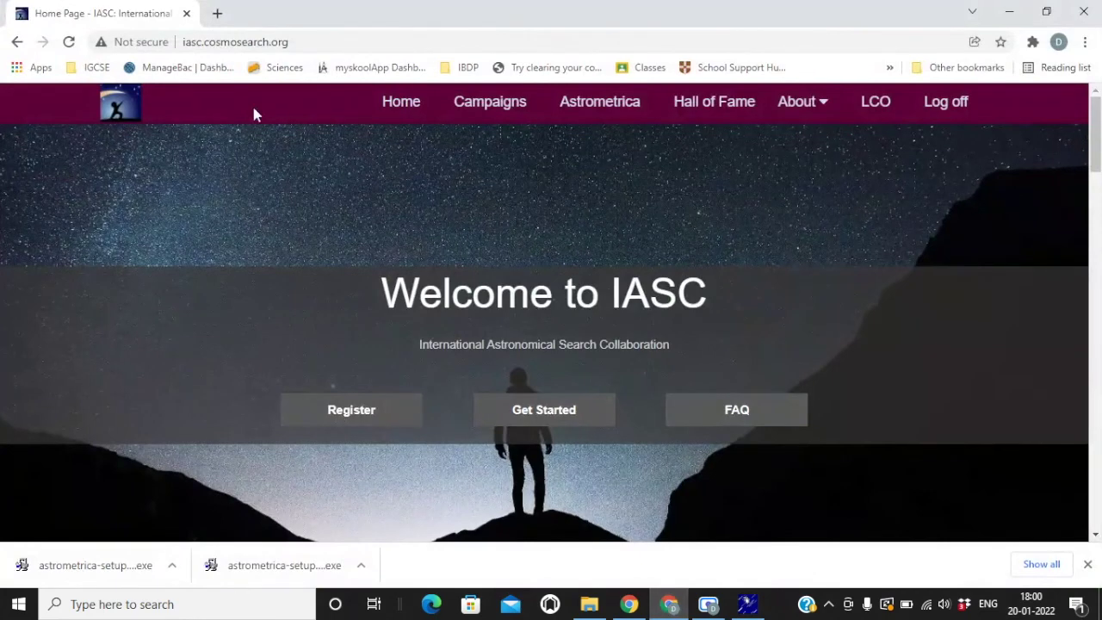
{"action": "scroll", "coordinate": [537, 379], "scroll_direction": "down", "scroll_amount": 3}
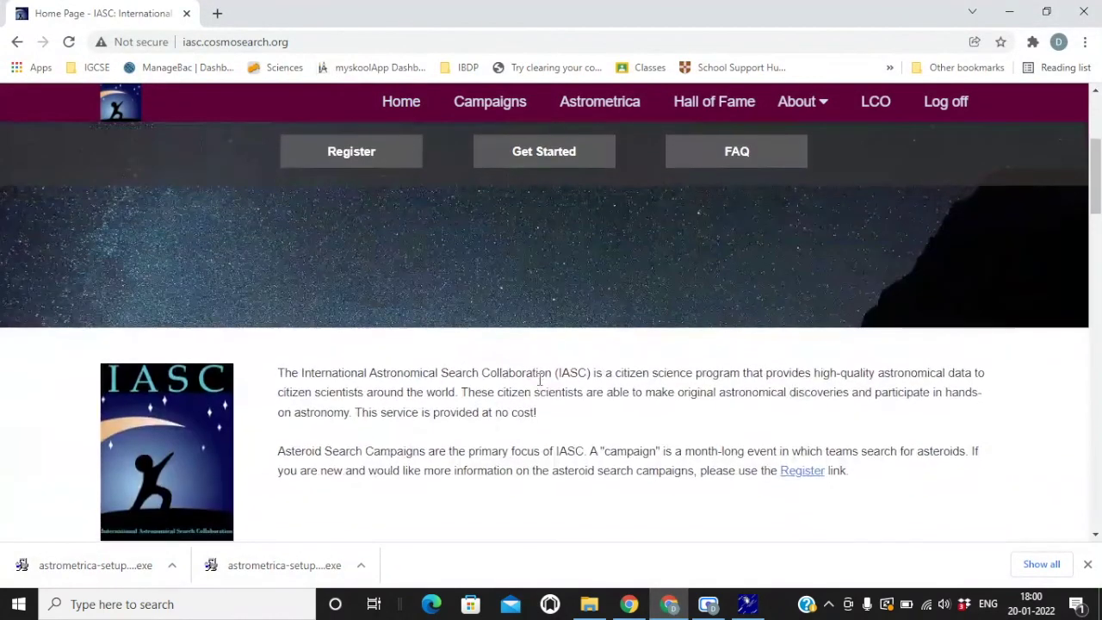
{"action": "left_click", "coordinate": [508, 105]}
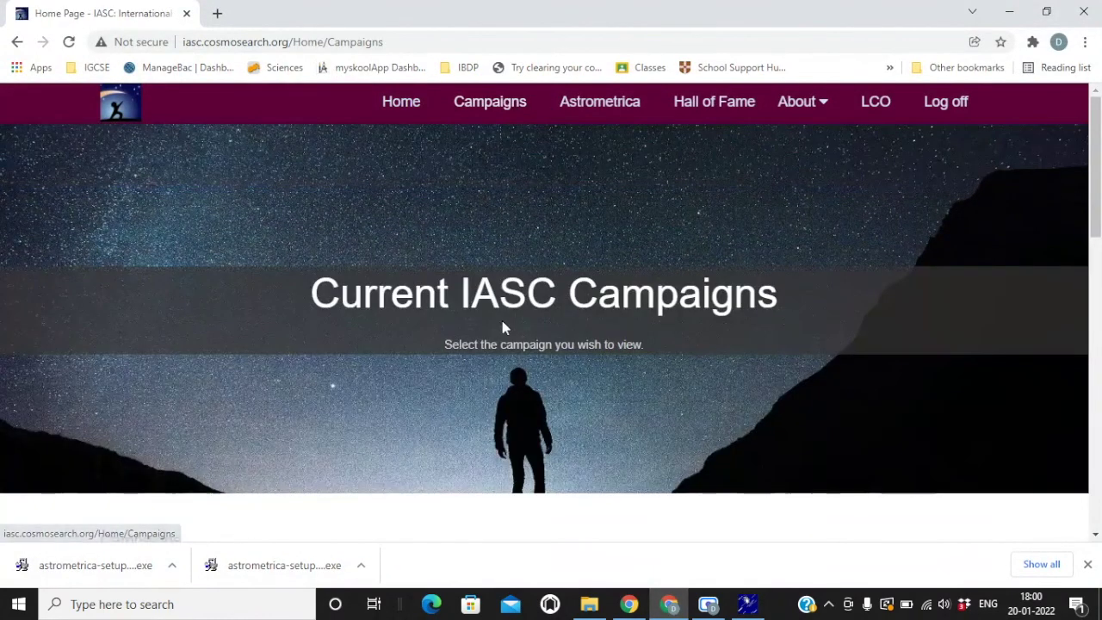
{"action": "scroll", "coordinate": [503, 325], "scroll_direction": "down", "scroll_amount": 5}
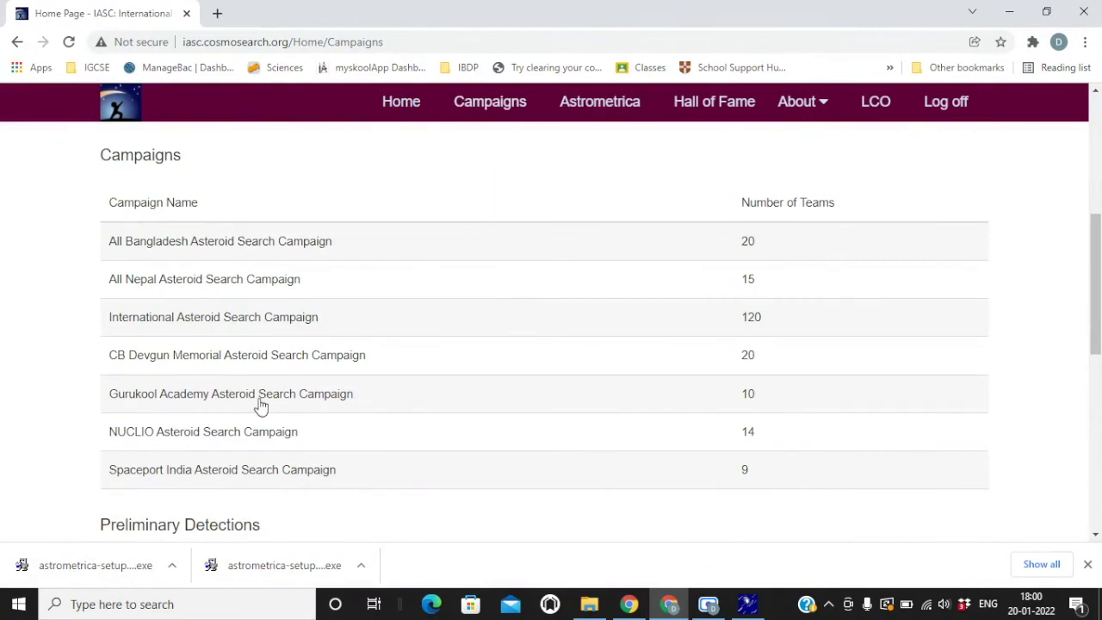
{"action": "scroll", "coordinate": [258, 404], "scroll_direction": "down", "scroll_amount": 1}
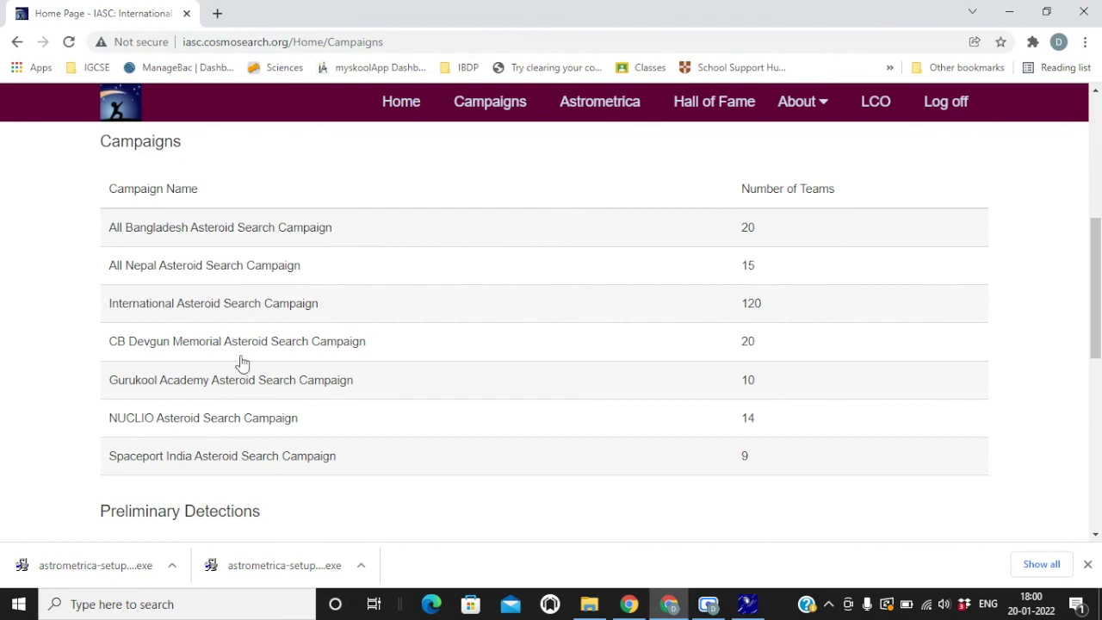
{"action": "scroll", "coordinate": [350, 376], "scroll_direction": "down", "scroll_amount": 5}
{"action": "scroll", "coordinate": [349, 377], "scroll_direction": "up", "scroll_amount": 3}
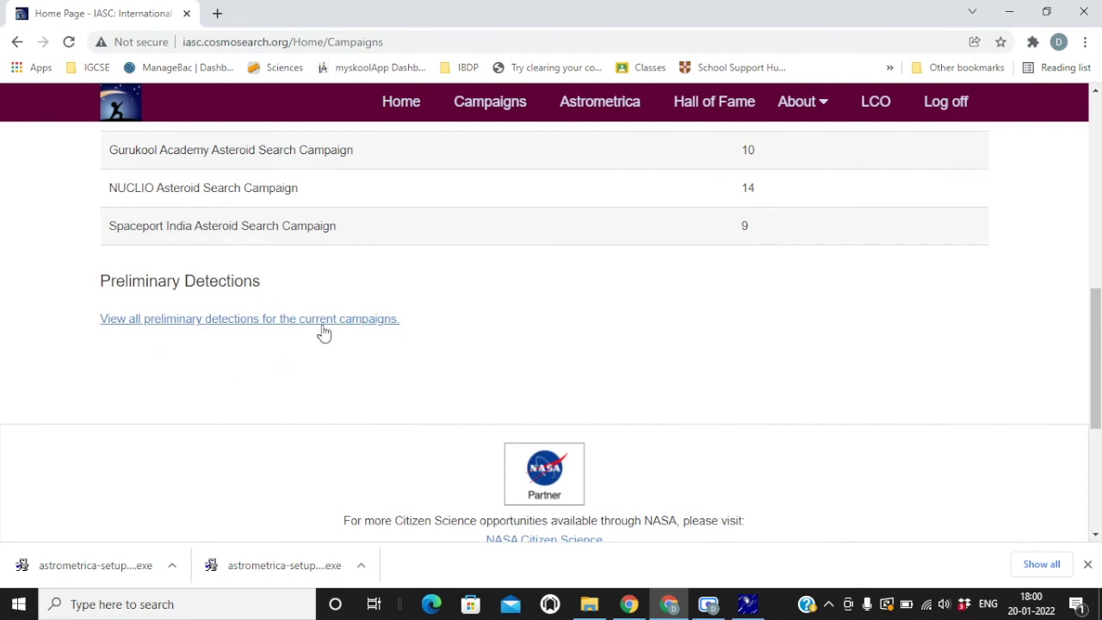
{"action": "left_click", "coordinate": [322, 242]}
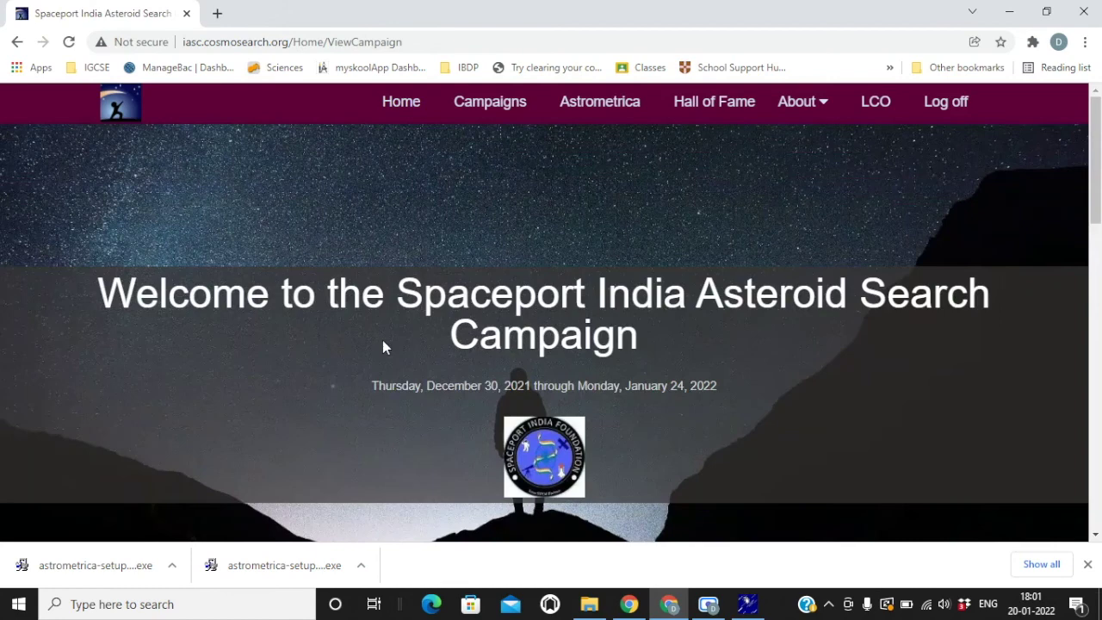
{"action": "scroll", "coordinate": [384, 347], "scroll_direction": "down", "scroll_amount": 6}
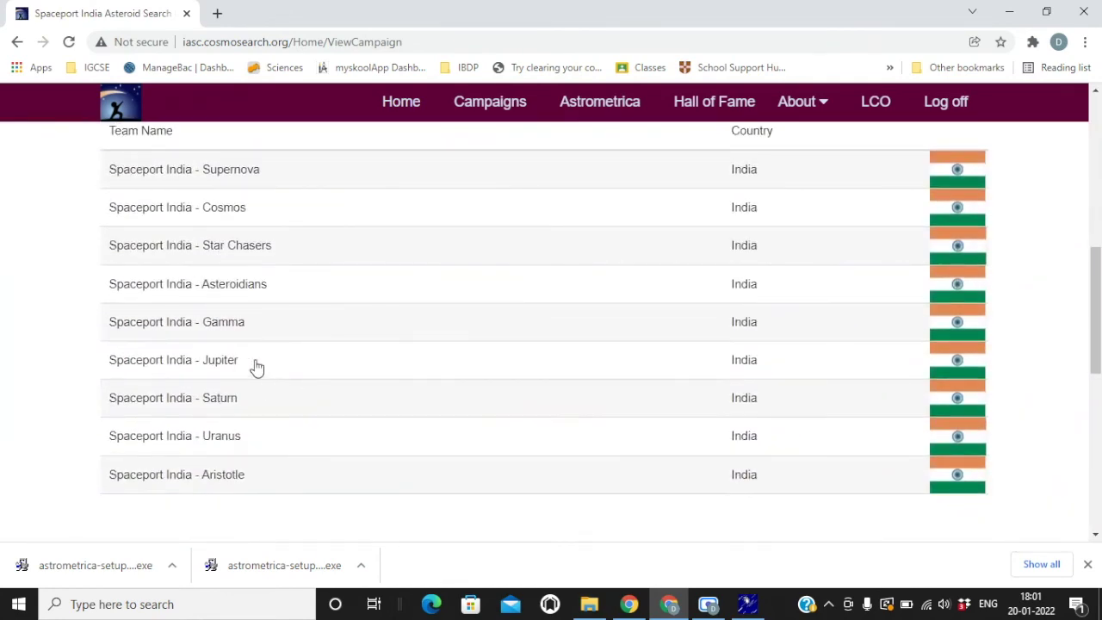
{"action": "scroll", "coordinate": [305, 358], "scroll_direction": "up", "scroll_amount": 6}
{"action": "scroll", "coordinate": [335, 251], "scroll_direction": "down", "scroll_amount": 5}
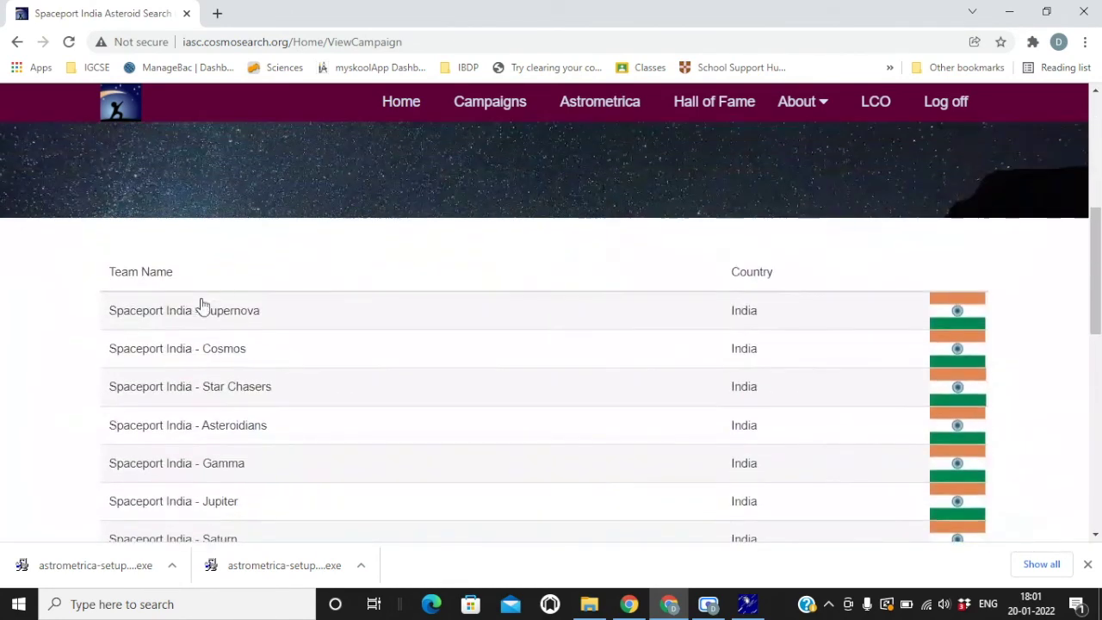
Download the Practice Image Sets from the IASC Astrometrica page.
{"action": "left_click", "coordinate": [176, 330]}
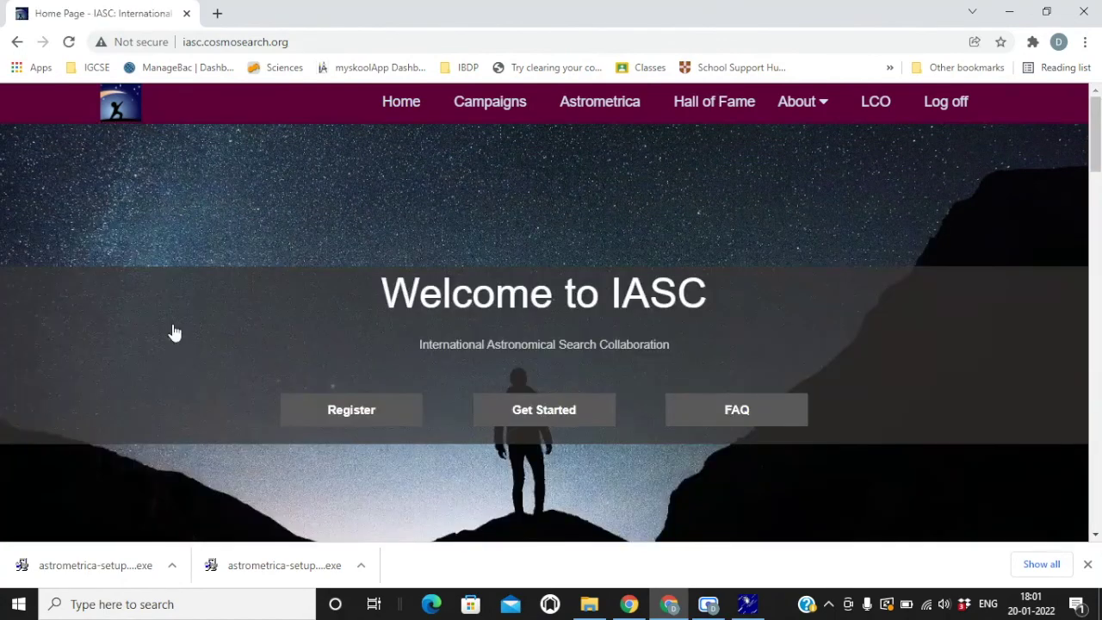
{"action": "scroll", "coordinate": [173, 332], "scroll_direction": "down", "scroll_amount": 5}
{"action": "scroll", "coordinate": [173, 333], "scroll_direction": "down", "scroll_amount": 5}
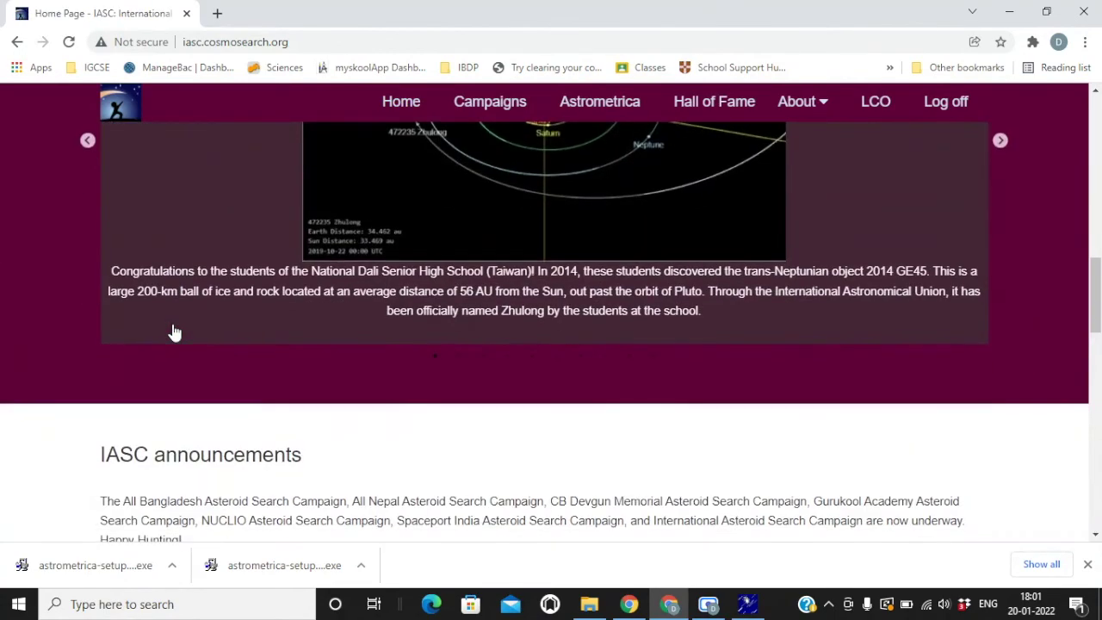
{"action": "scroll", "coordinate": [173, 333], "scroll_direction": "down", "scroll_amount": 5}
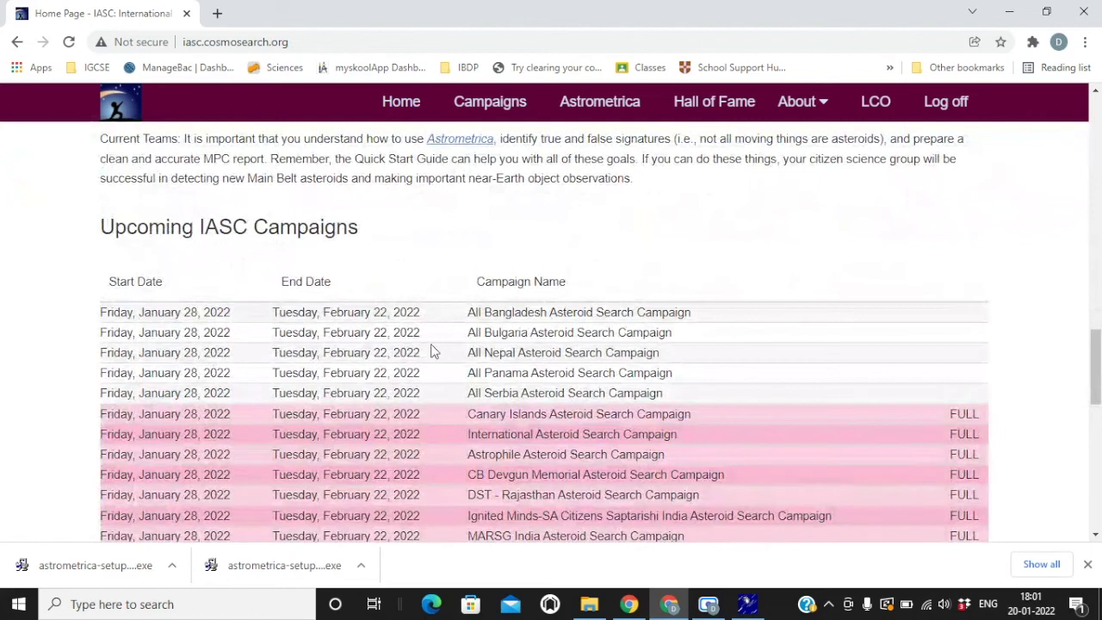
{"action": "scroll", "coordinate": [433, 351], "scroll_direction": "up", "scroll_amount": 5}
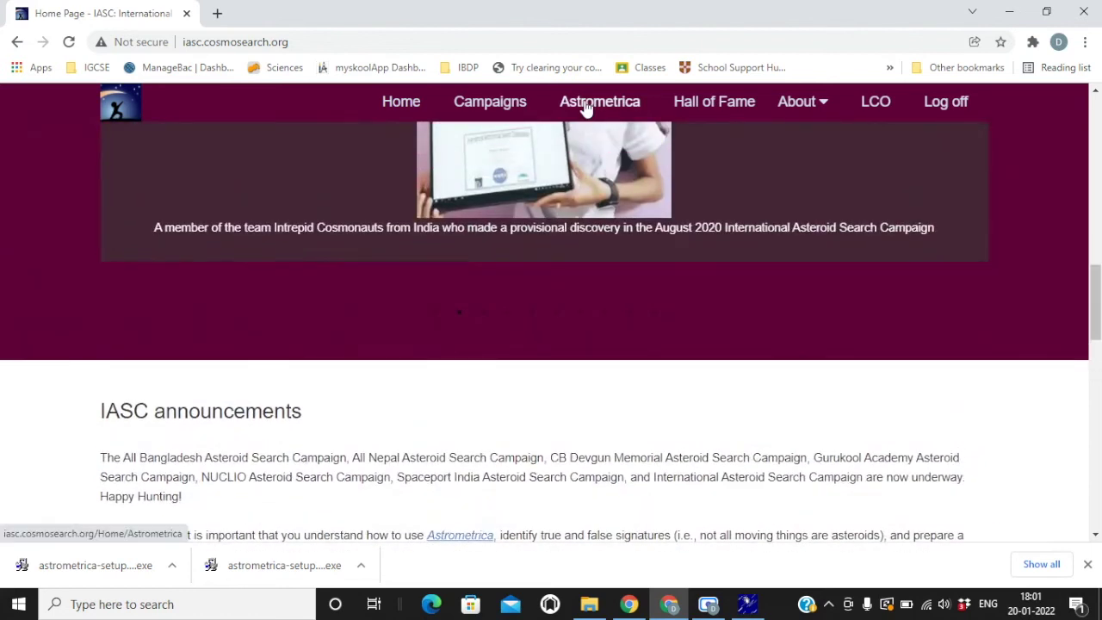
{"action": "left_click", "coordinate": [585, 106]}
{"action": "scroll", "coordinate": [584, 297], "scroll_direction": "down", "scroll_amount": 4}
{"action": "scroll", "coordinate": [586, 305], "scroll_direction": "down", "scroll_amount": 5}
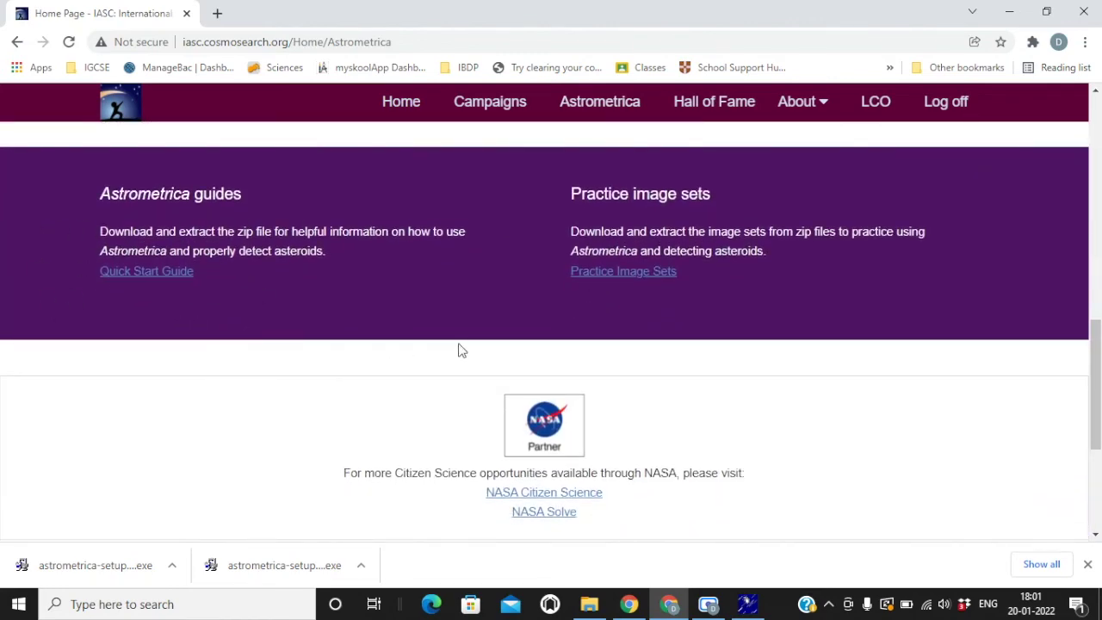
{"action": "left_click", "coordinate": [671, 272]}
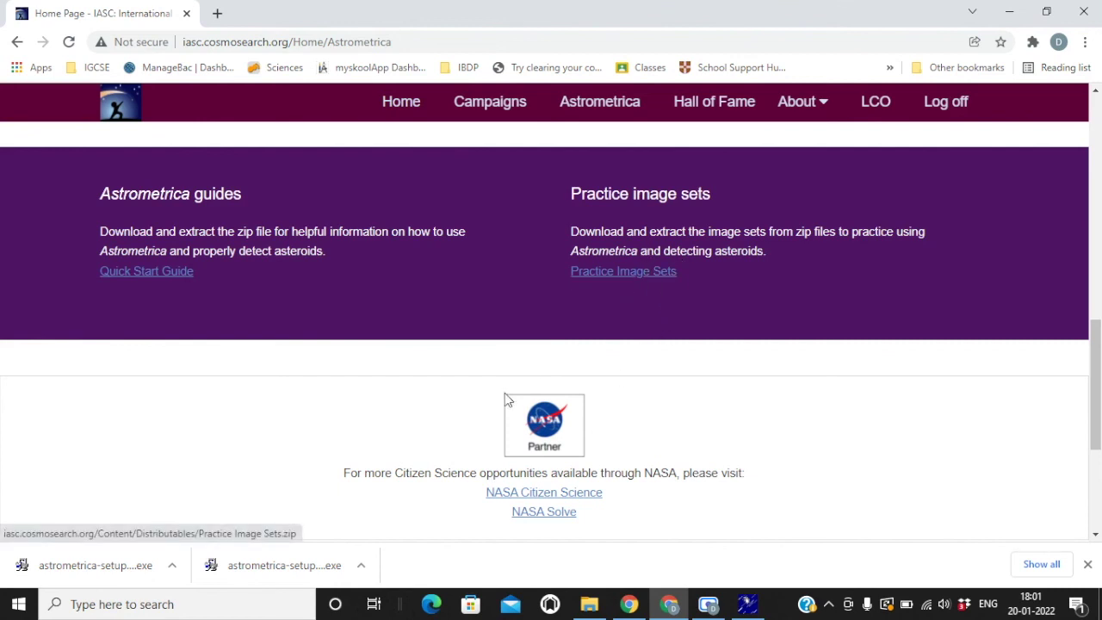
Locate the four FITS files in Downloads > Practice Image Sets > PRACTICE ps1-20190924_9_XY42_p11 > XY42_p11.
{"action": "left_click", "coordinate": [1087, 563]}
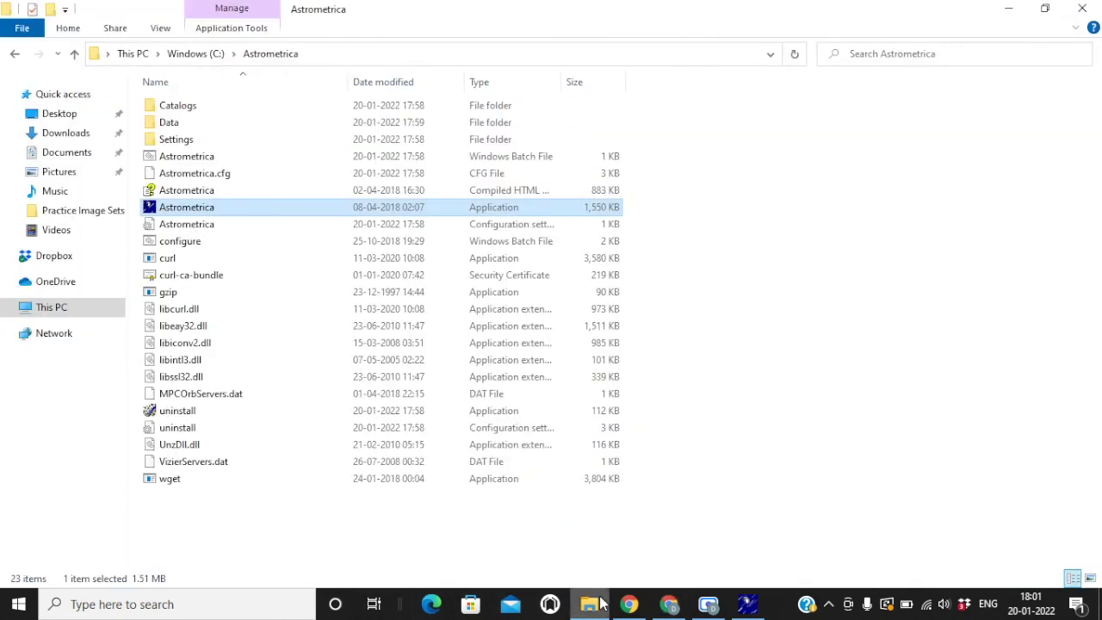
{"action": "left_click", "coordinate": [588, 604]}
{"action": "left_click", "coordinate": [52, 133]}
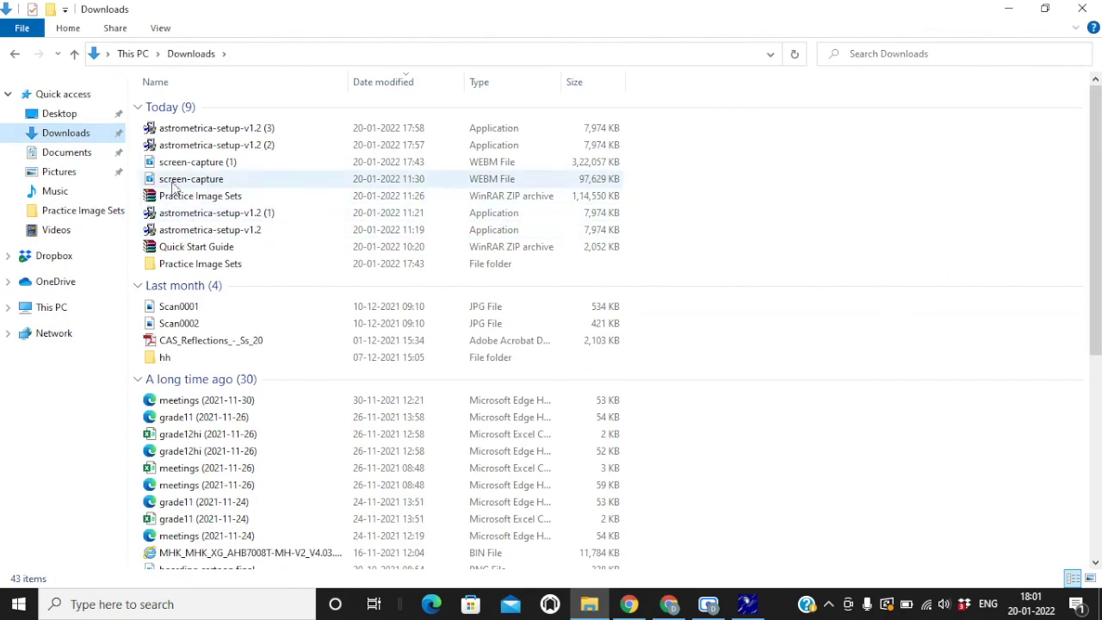
{"action": "double_click", "coordinate": [191, 265]}
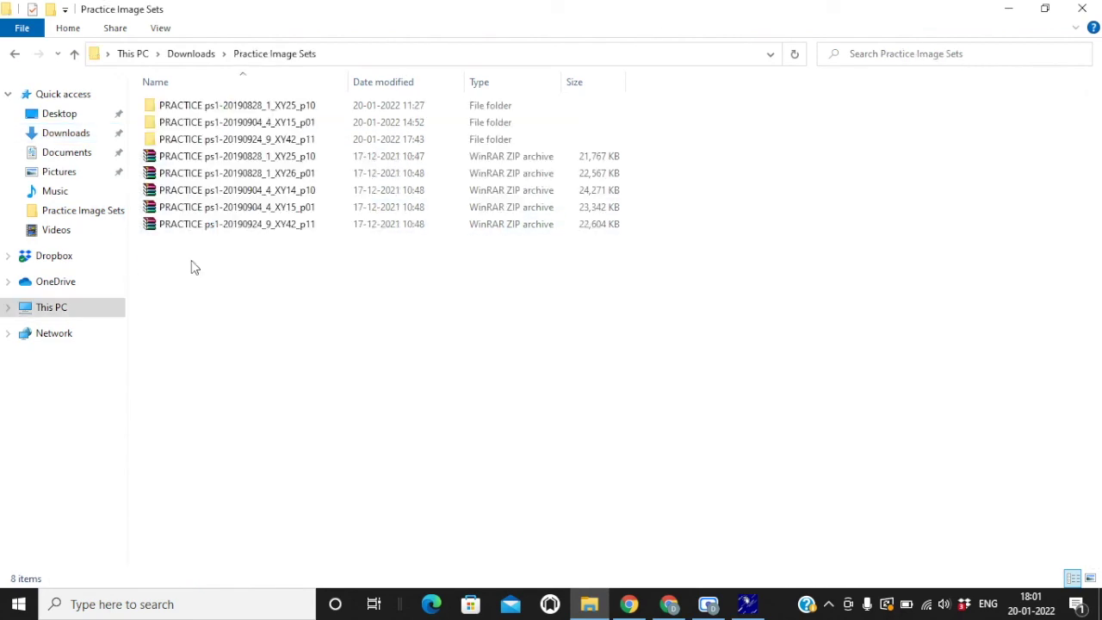
{"action": "double_click", "coordinate": [205, 139]}
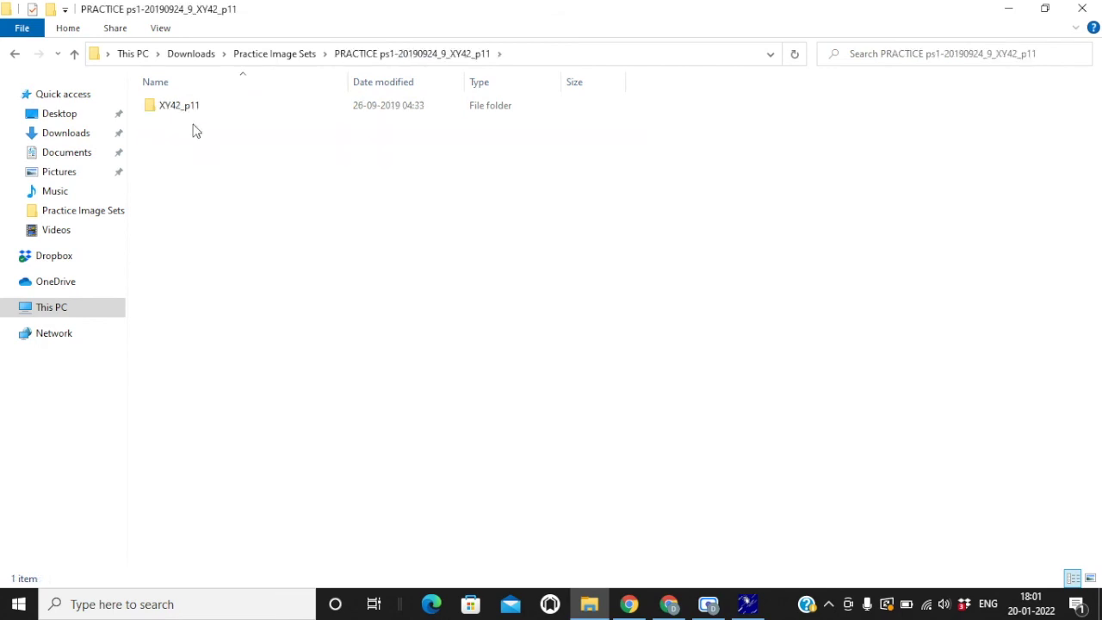
{"action": "double_click", "coordinate": [193, 110]}
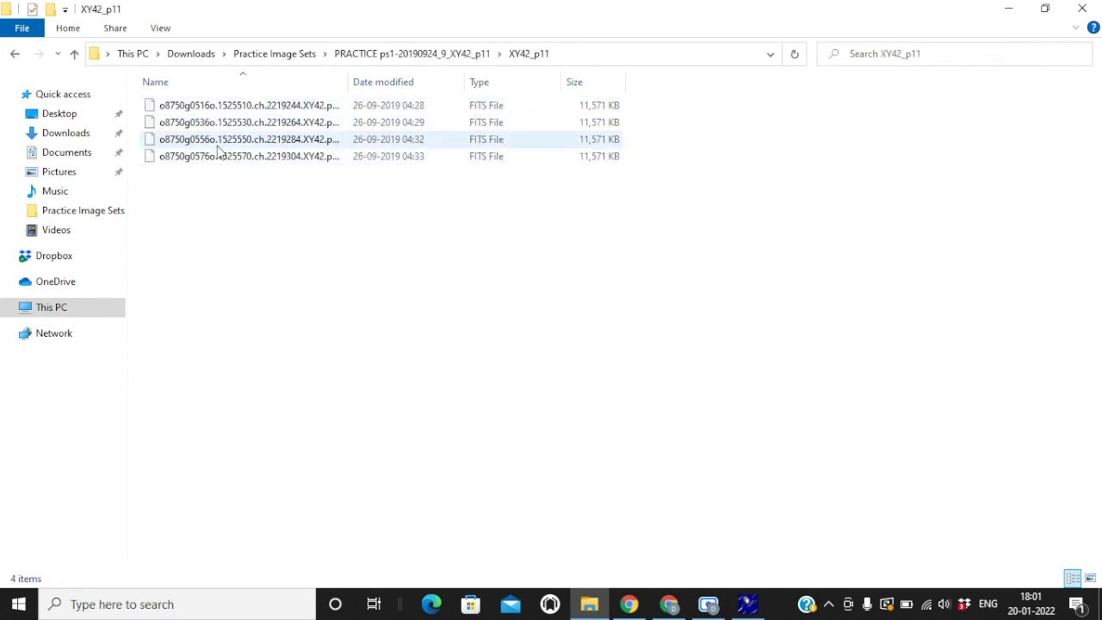
{"action": "left_click", "coordinate": [1083, 9]}
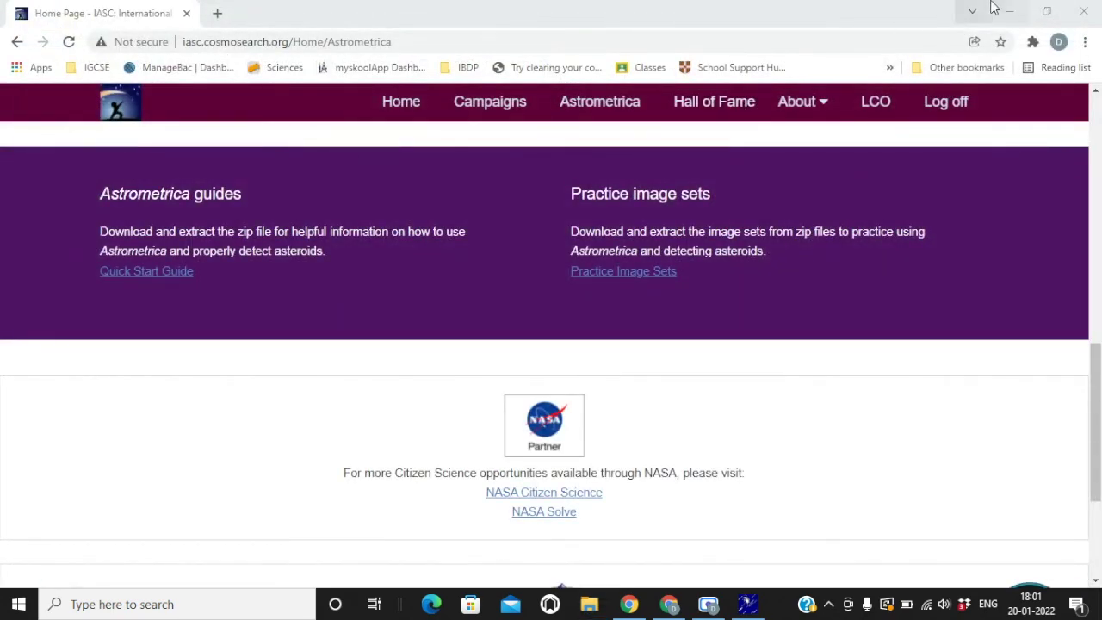
Load the four FITS images from Downloads > Practice Image Sets > XY42_p11 into Astrometrica.
{"action": "left_click", "coordinate": [1008, 12]}
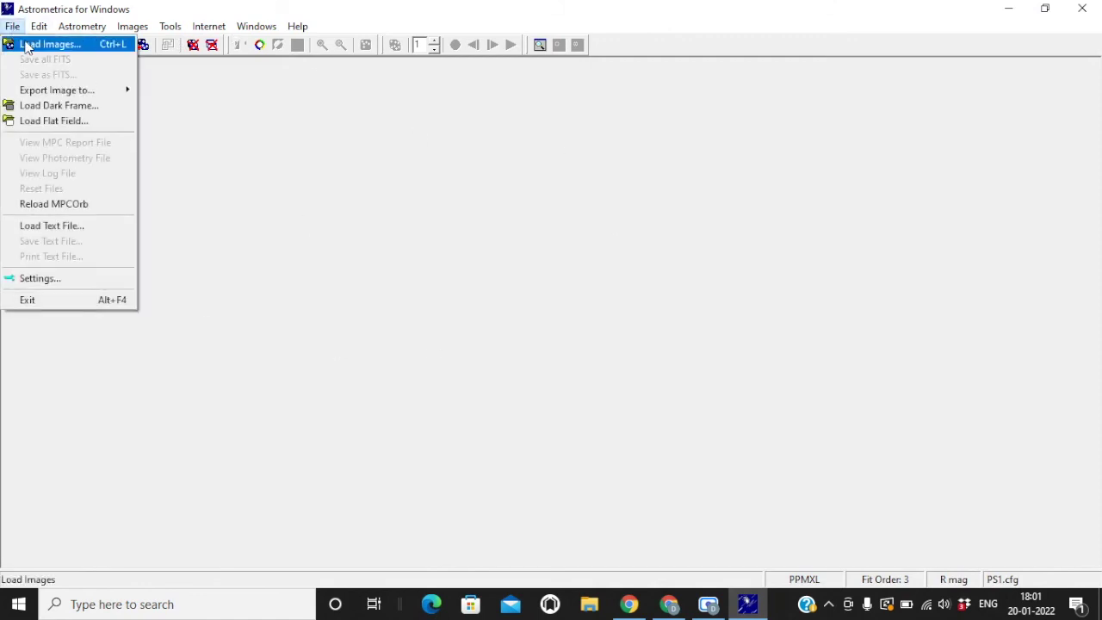
{"action": "left_click", "coordinate": [27, 44]}
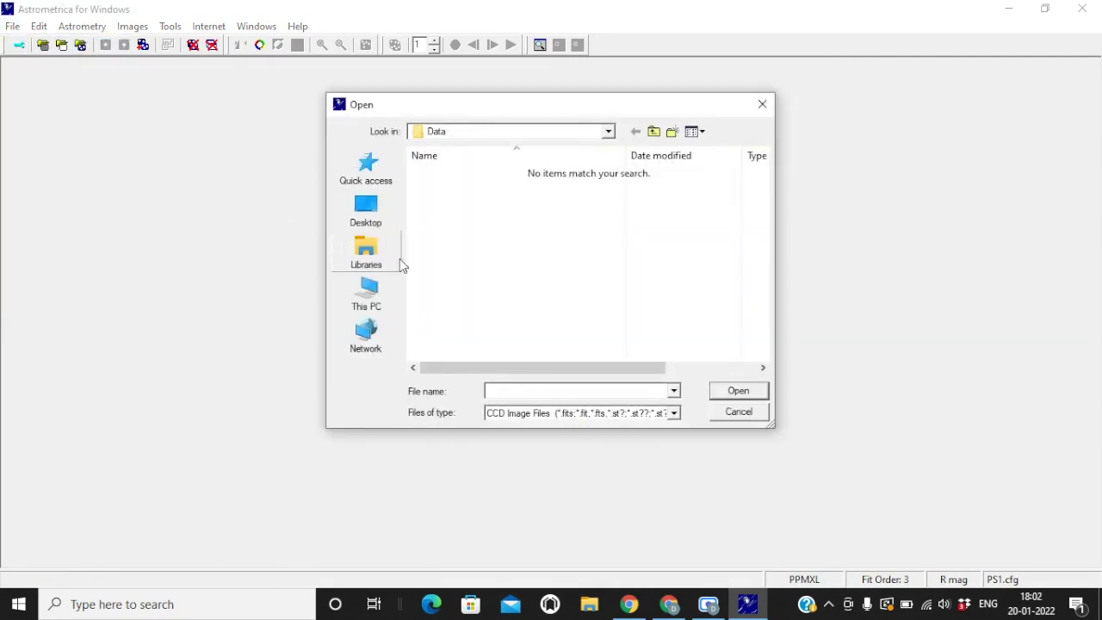
{"action": "left_click", "coordinate": [372, 211]}
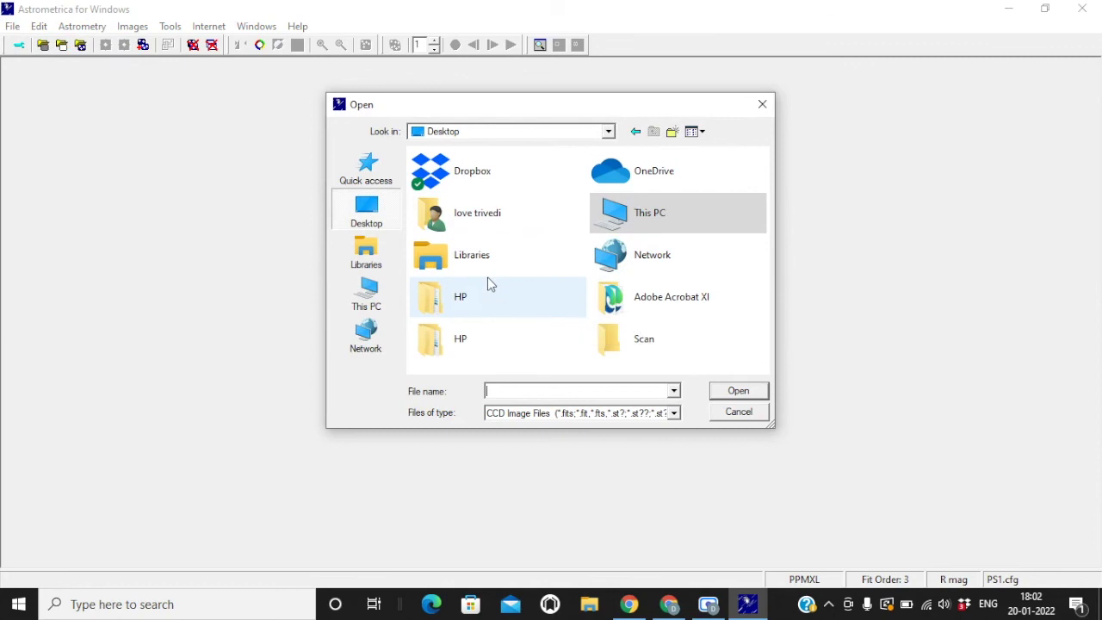
{"action": "left_click", "coordinate": [372, 288]}
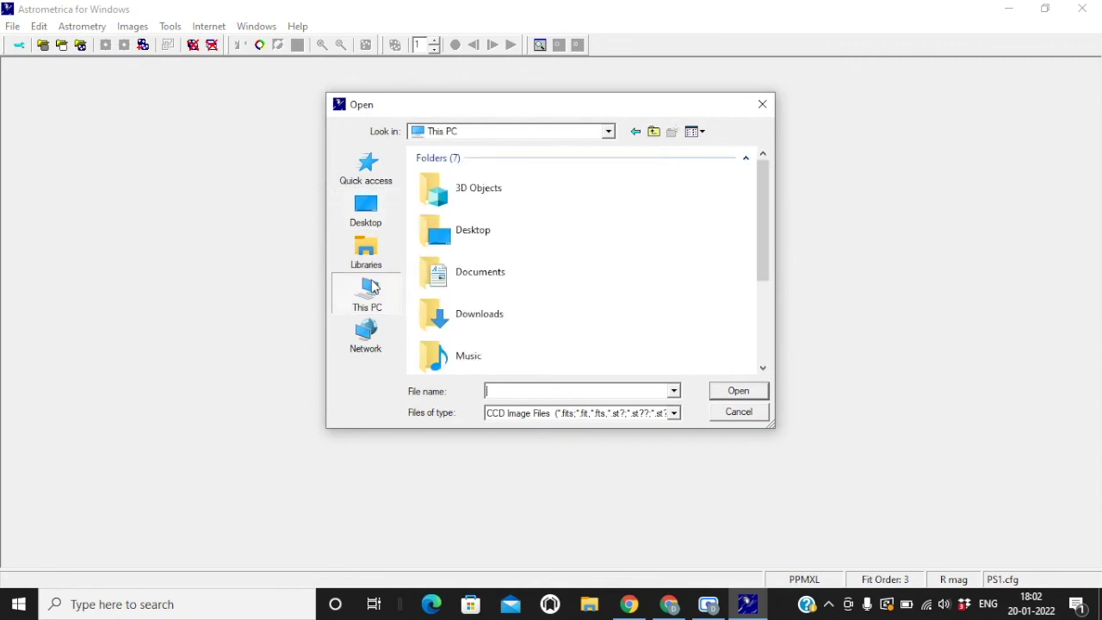
{"action": "double_click", "coordinate": [499, 315]}
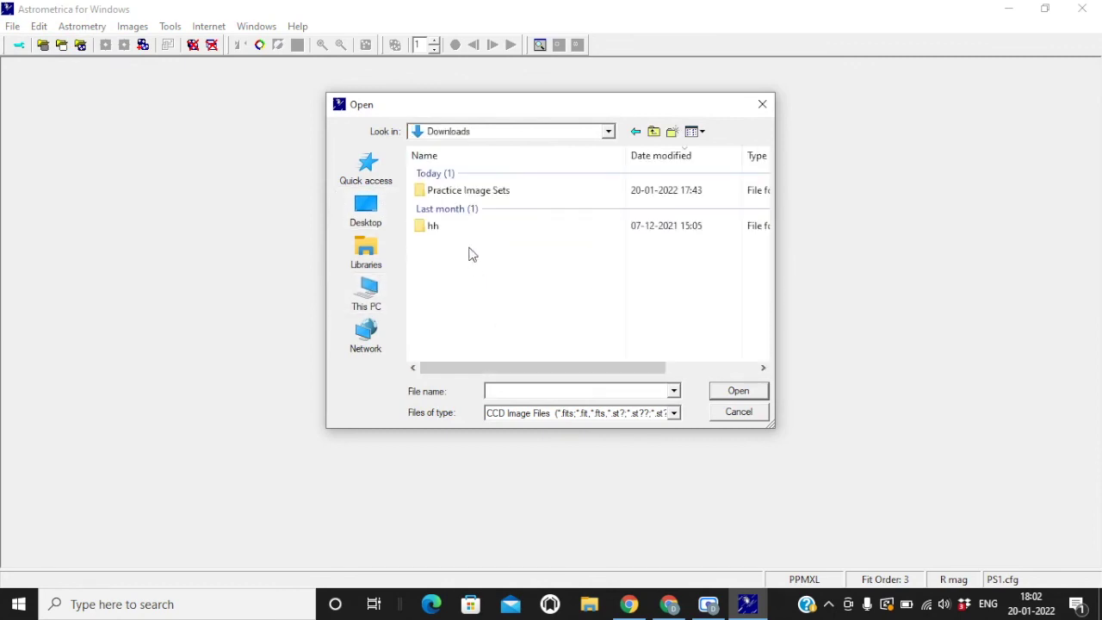
{"action": "double_click", "coordinate": [466, 193]}
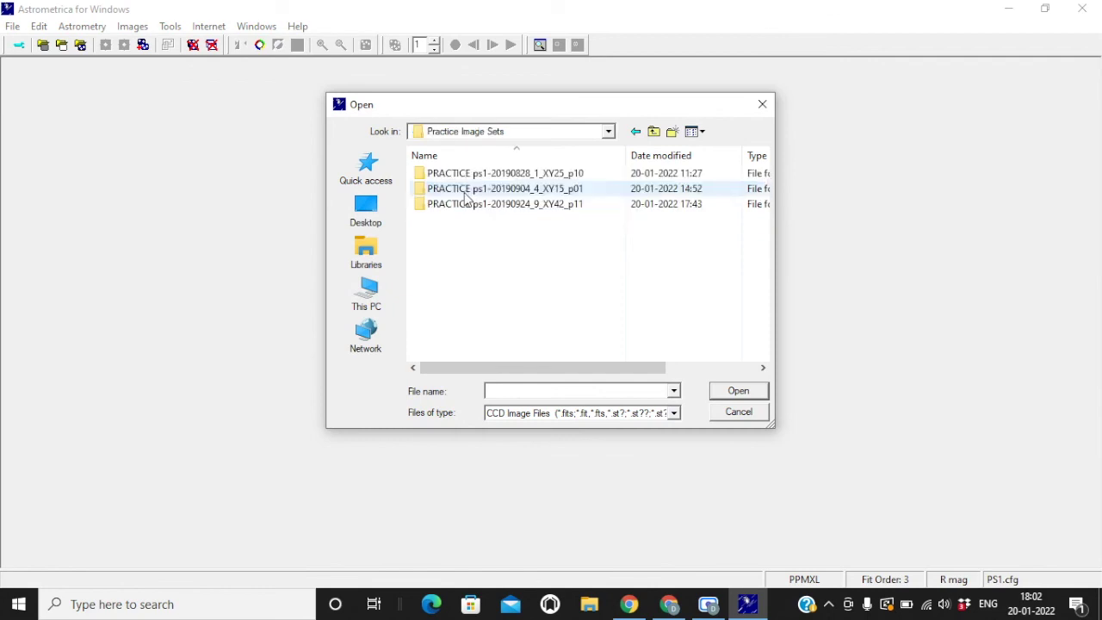
{"action": "double_click", "coordinate": [510, 209]}
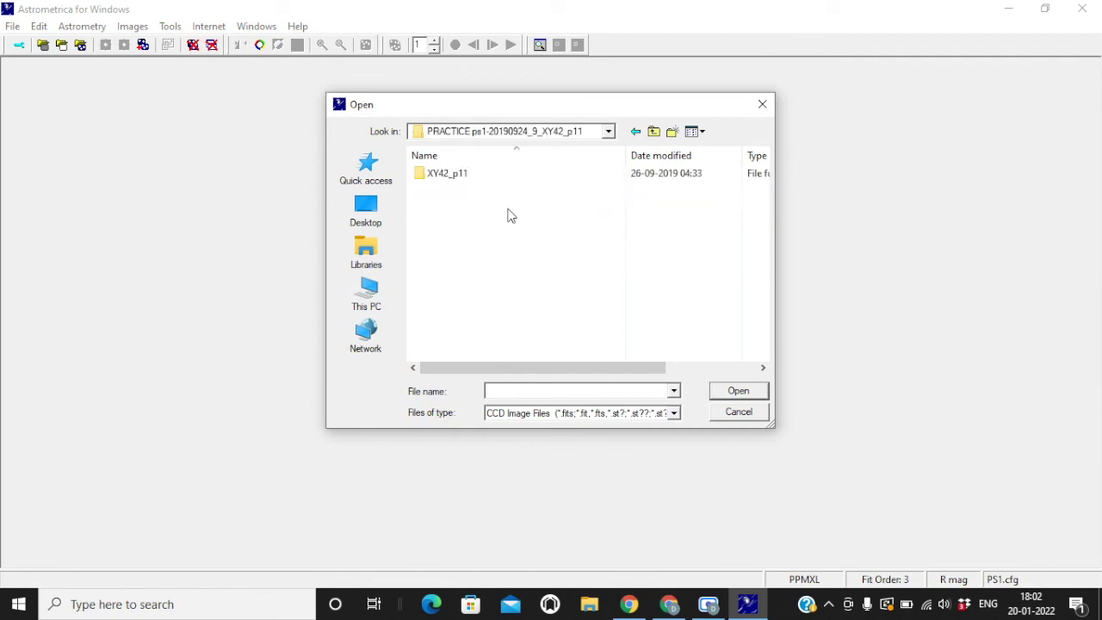
{"action": "double_click", "coordinate": [460, 182]}
{"action": "left_click_drag", "start_coordinate": [480, 237], "coordinate": [496, 147]}
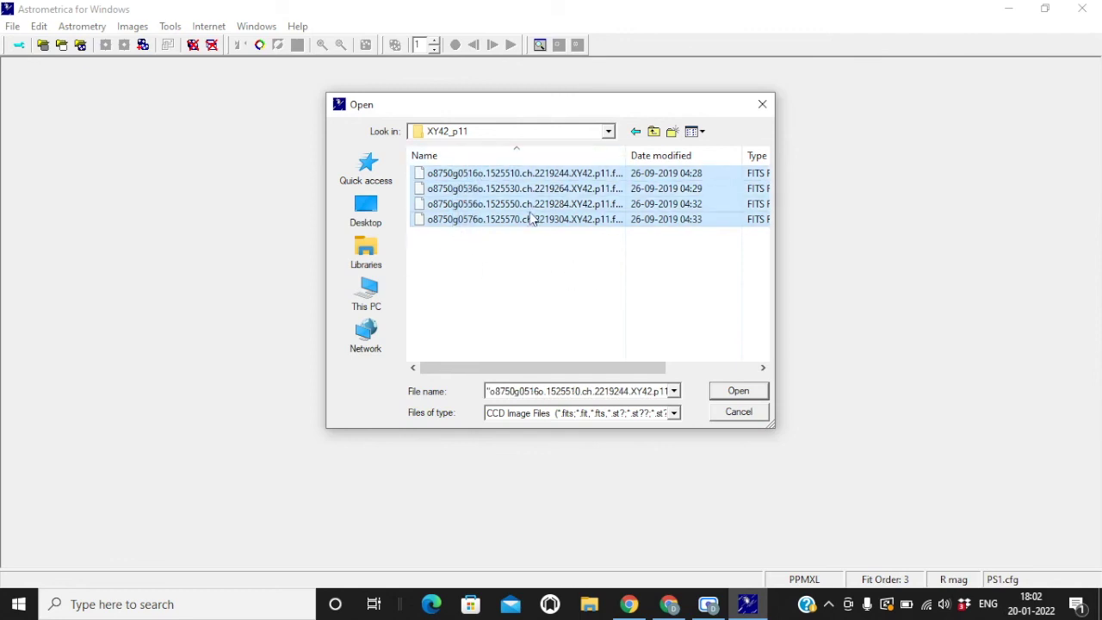
{"action": "left_click", "coordinate": [737, 392]}
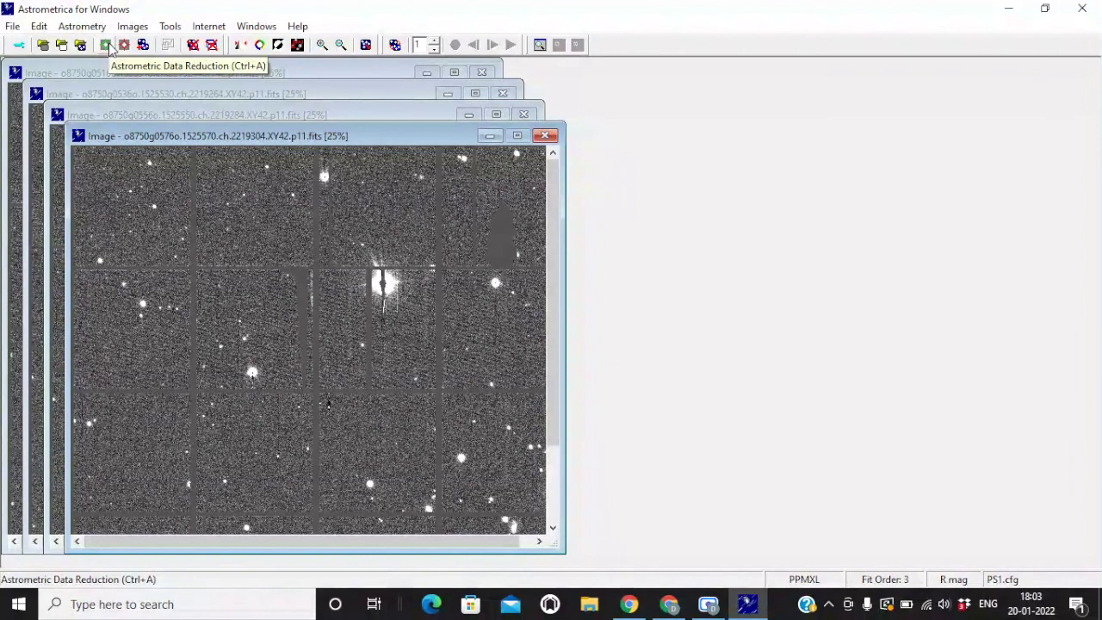
Run astrometric data reduction on all four images and move the results window to the bottom.
{"action": "left_click", "coordinate": [107, 47]}
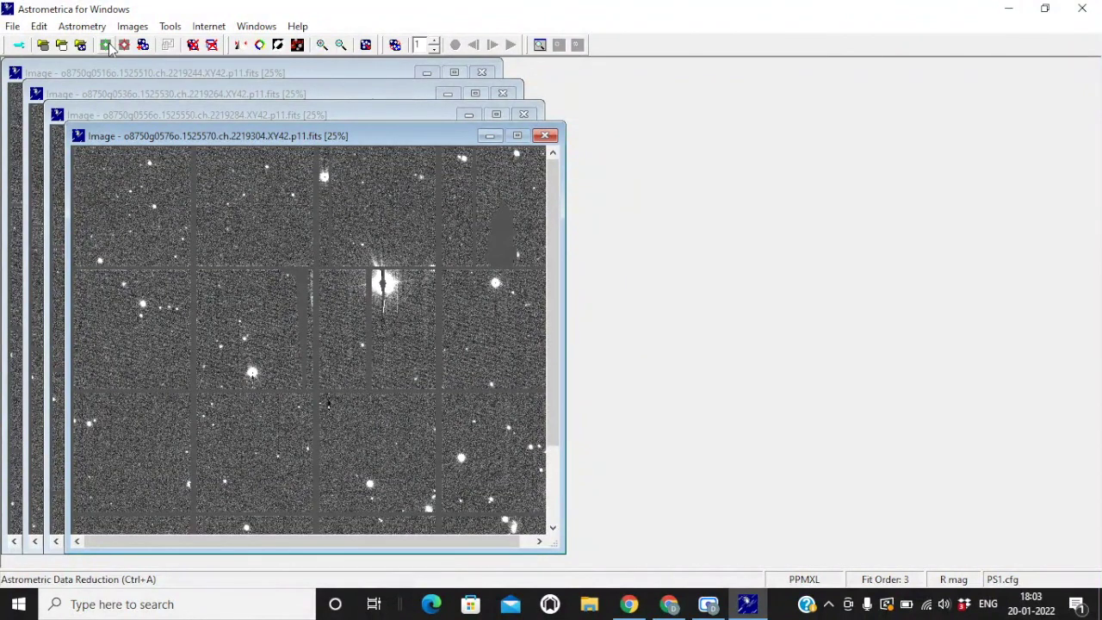
{"action": "left_click", "coordinate": [521, 384]}
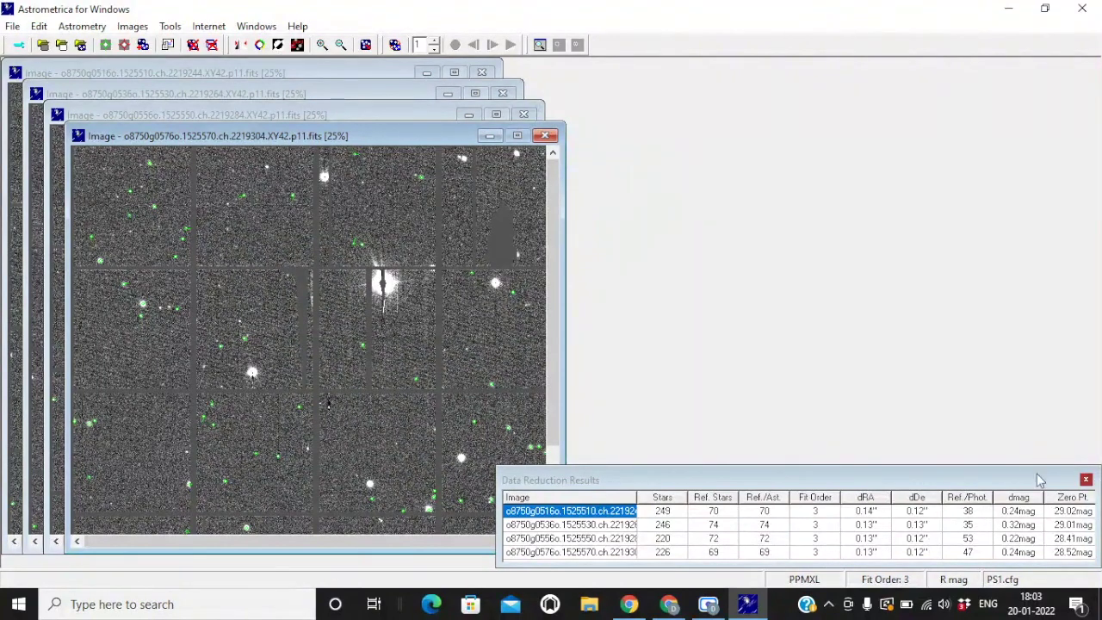
{"action": "left_click_drag", "start_coordinate": [929, 475], "coordinate": [915, 578]}
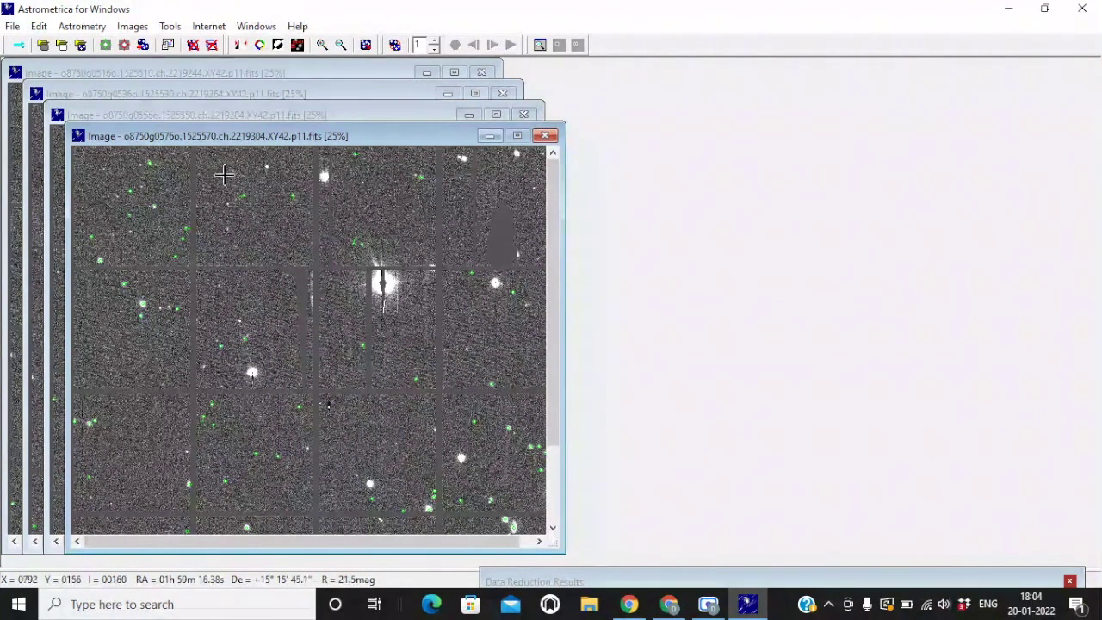
Start Moving Object Detection and accept the Coordinates dialog.
{"action": "left_click", "coordinate": [125, 48]}
{"action": "left_click", "coordinate": [517, 381]}
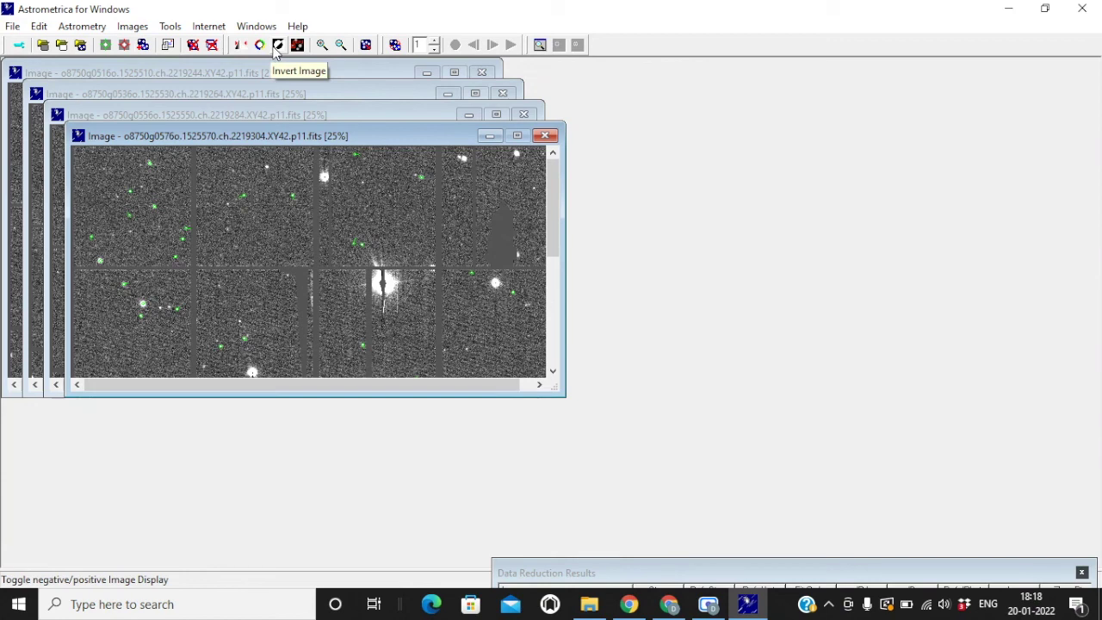
{"action": "left_click", "coordinate": [276, 45]}
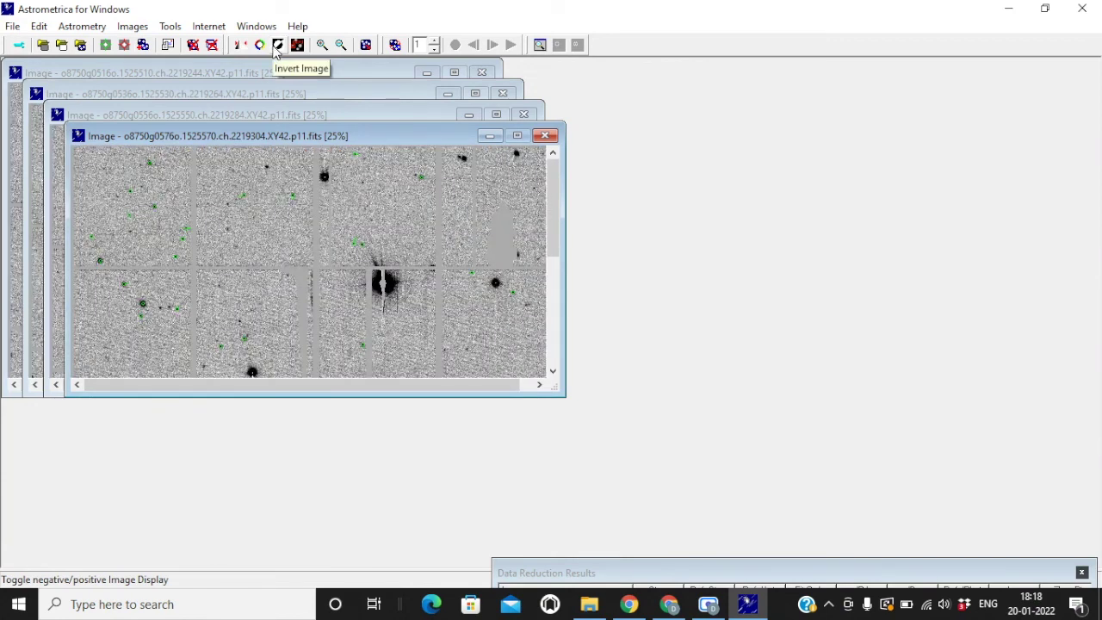
{"action": "left_click", "coordinate": [276, 46]}
{"action": "left_click", "coordinate": [276, 46]}
{"action": "left_click", "coordinate": [276, 45]}
{"action": "left_click", "coordinate": [276, 45]}
{"action": "left_click", "coordinate": [276, 46]}
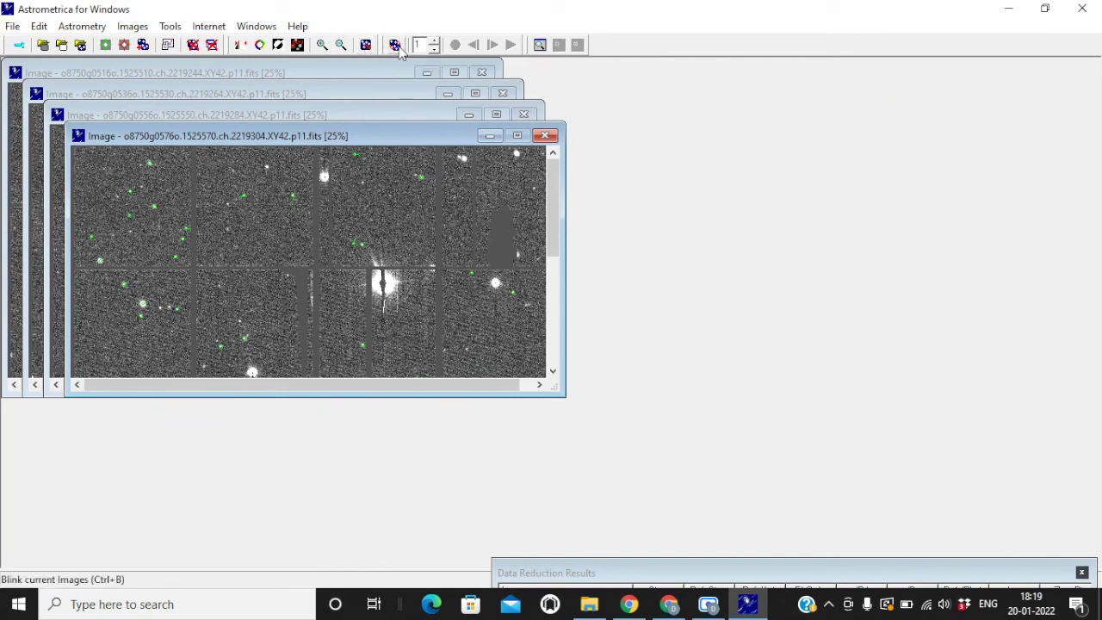
Fit the window to the image, blink the four images, then zoom in and refit the window.
{"action": "left_click", "coordinate": [365, 44]}
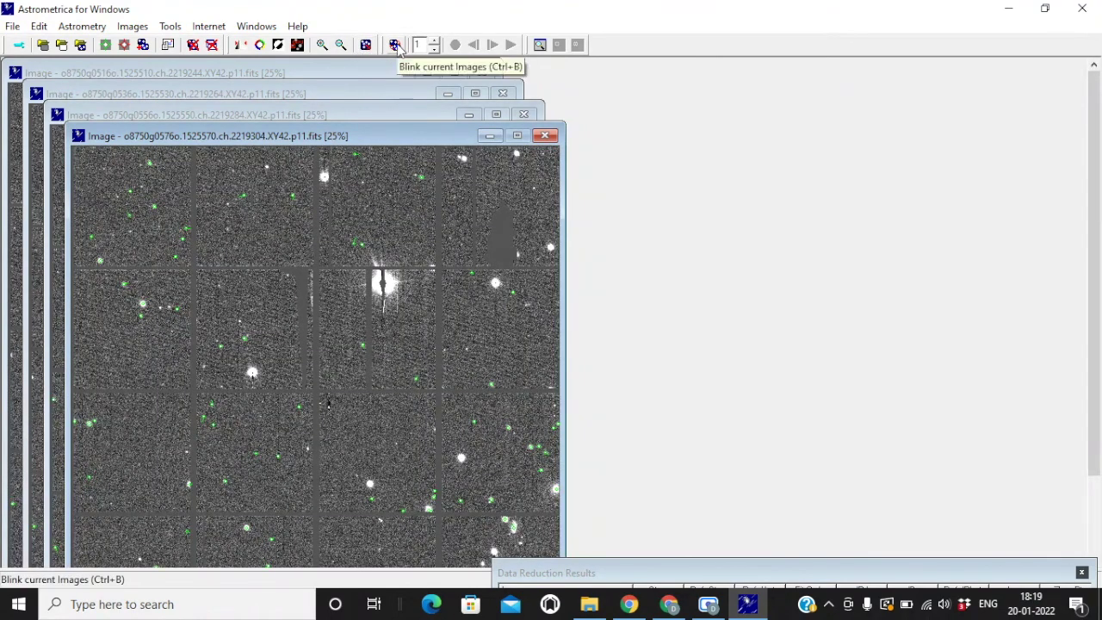
{"action": "left_click", "coordinate": [395, 45]}
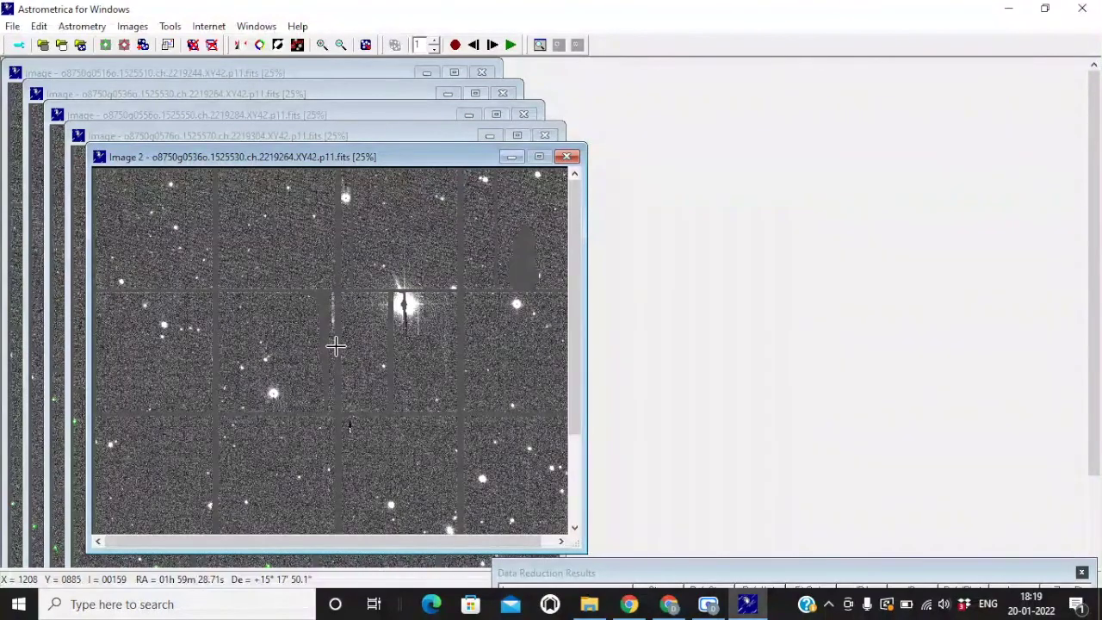
{"action": "left_click", "coordinate": [321, 48]}
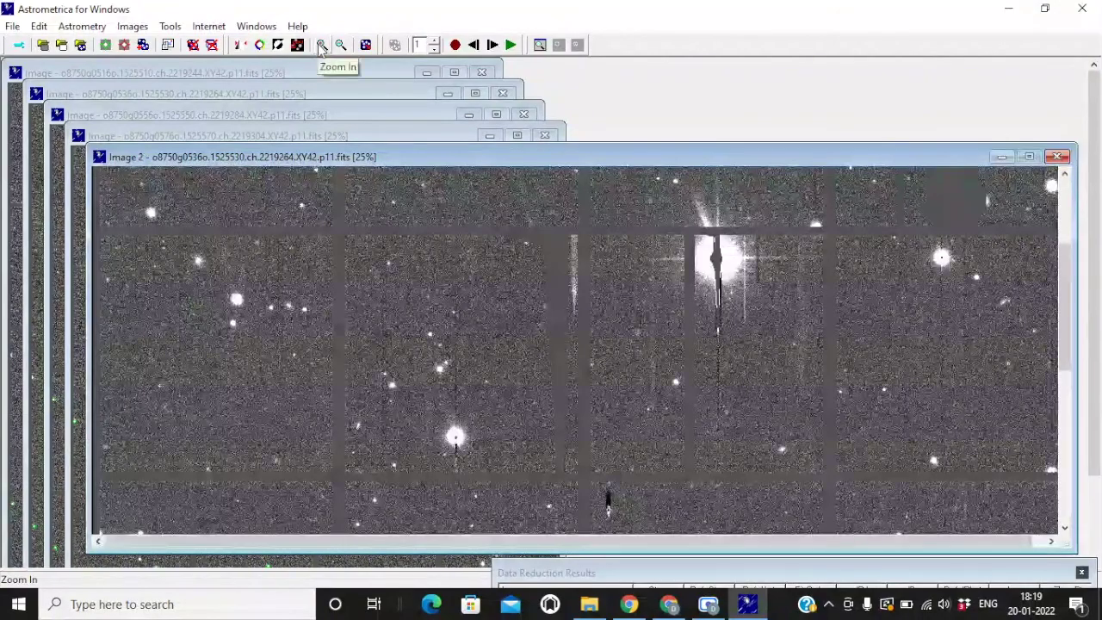
{"action": "left_click", "coordinate": [366, 47]}
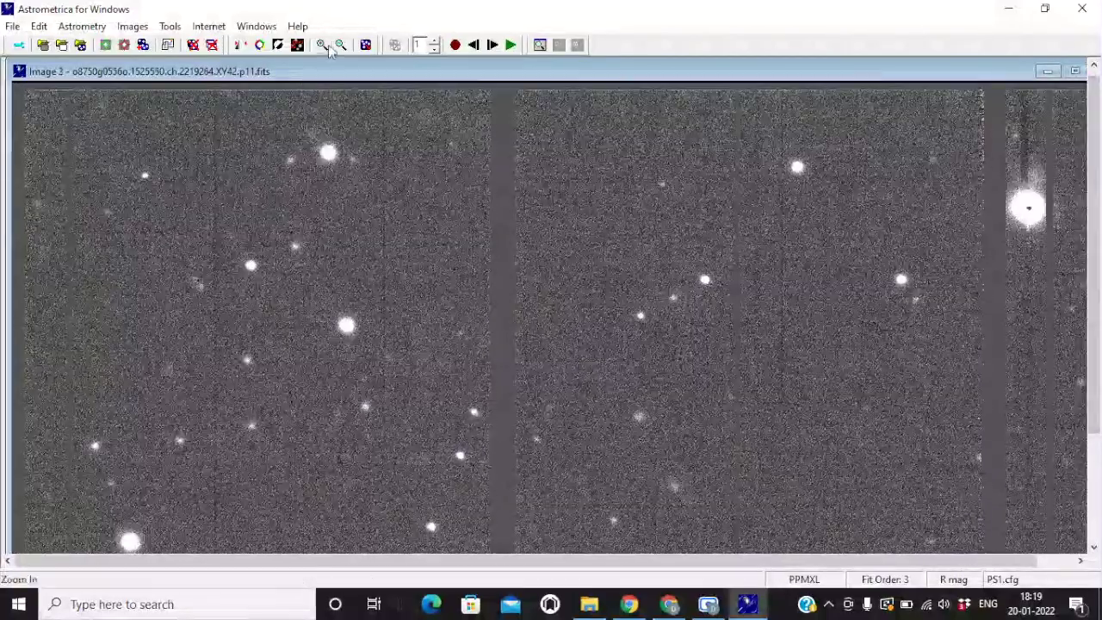
Zoom the blinking image in to 200%.
{"action": "left_click", "coordinate": [322, 45]}
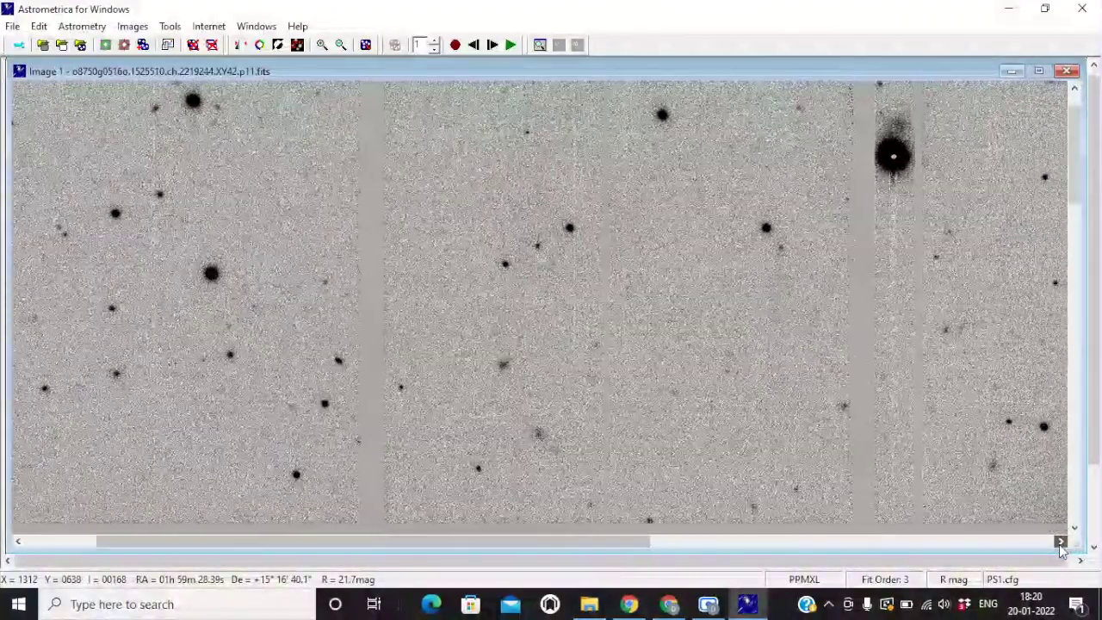
Pan right and then down across the 200% field around the saturated star.
{"action": "left_click", "coordinate": [1060, 542]}
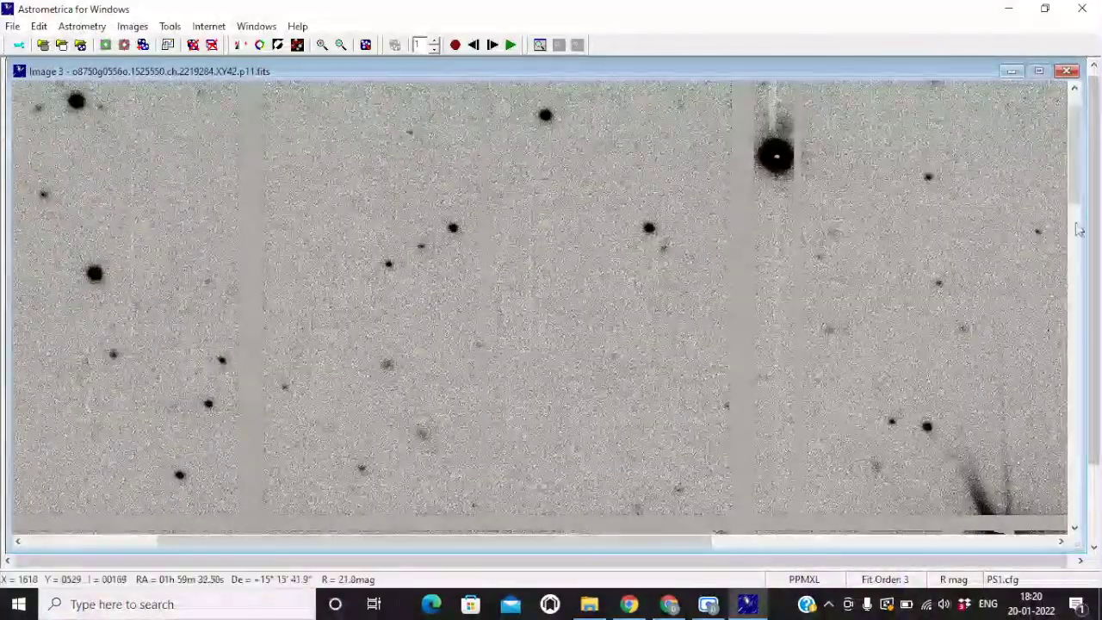
{"action": "scroll", "coordinate": [1076, 162], "scroll_direction": "up", "scroll_amount": 1}
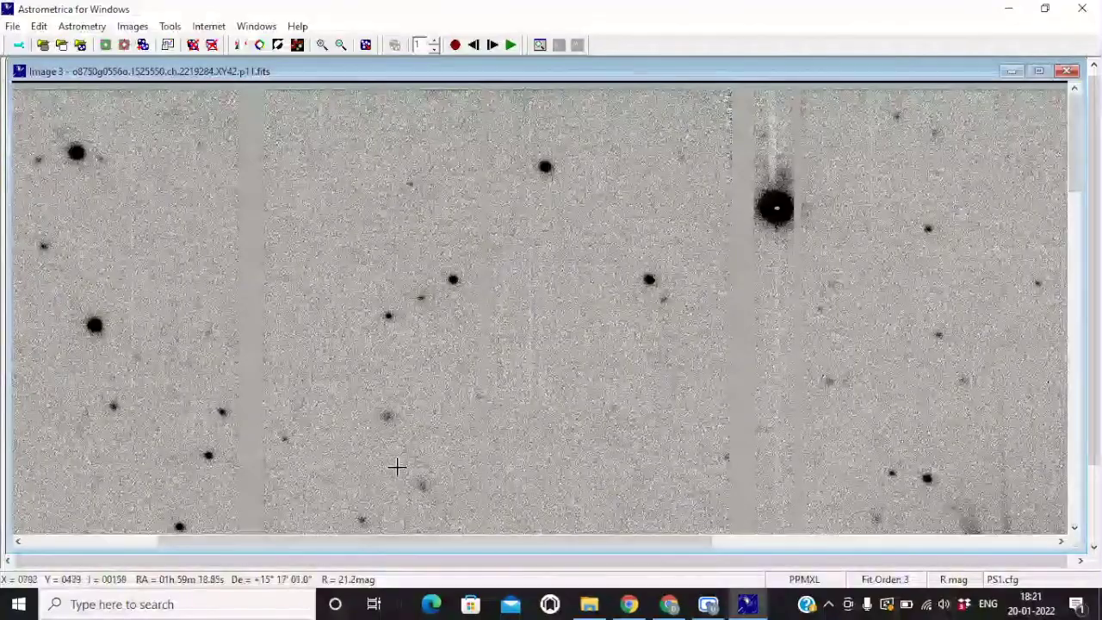
{"action": "left_click", "coordinate": [1060, 540]}
{"action": "left_click", "coordinate": [1060, 541]}
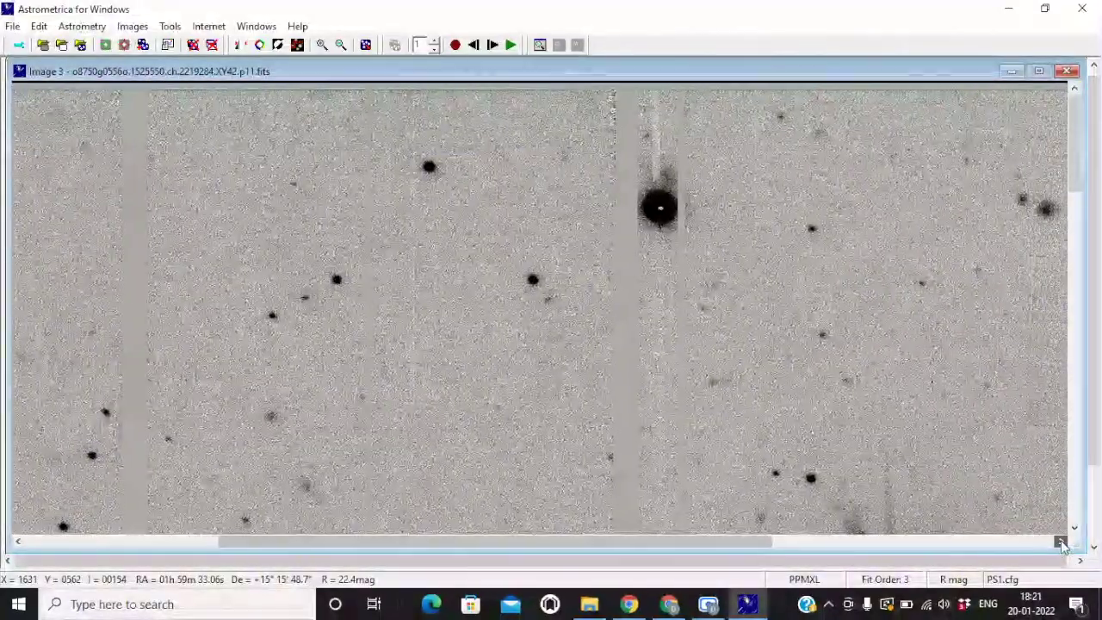
{"action": "left_click_drag", "start_coordinate": [781, 547], "coordinate": [1053, 548]}
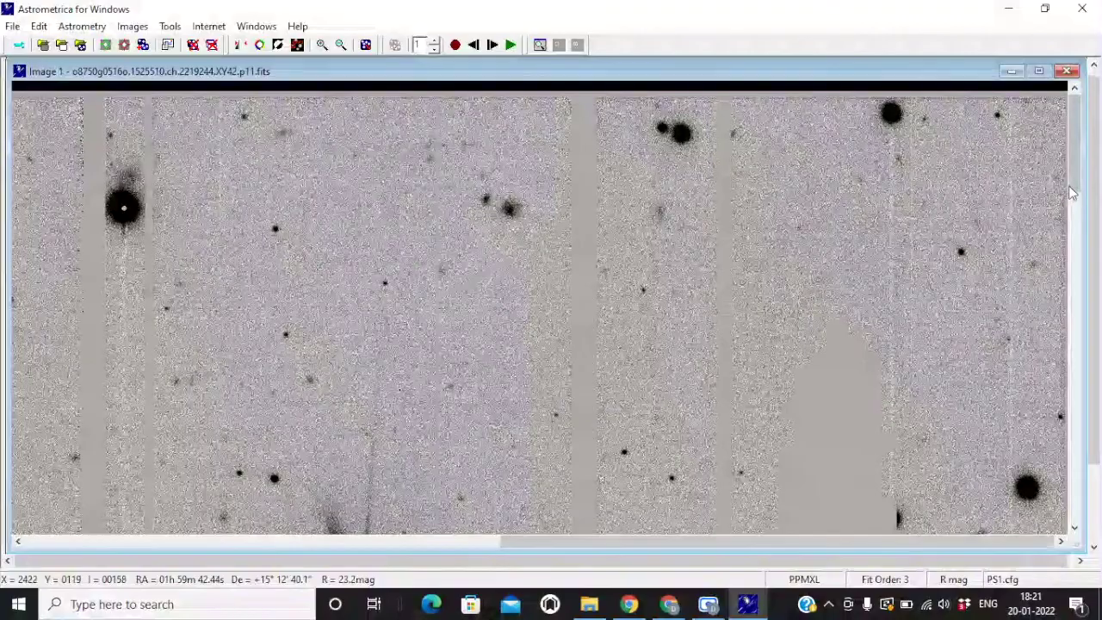
{"action": "scroll", "coordinate": [1077, 222], "scroll_direction": "down", "scroll_amount": 3}
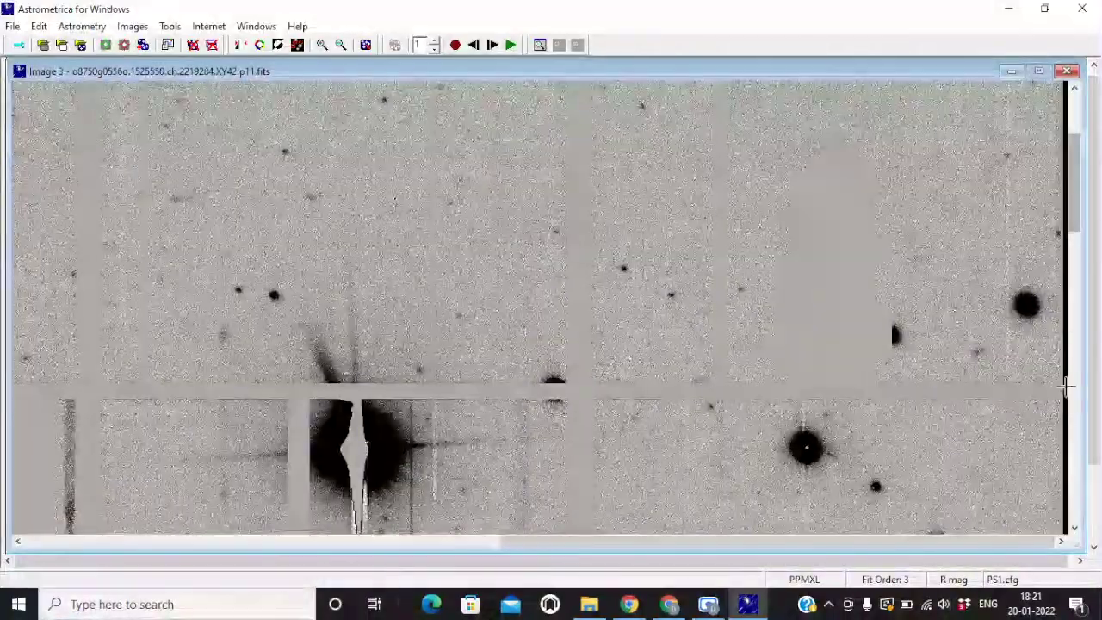
{"action": "scroll", "coordinate": [1076, 537], "scroll_direction": "down", "scroll_amount": 3}
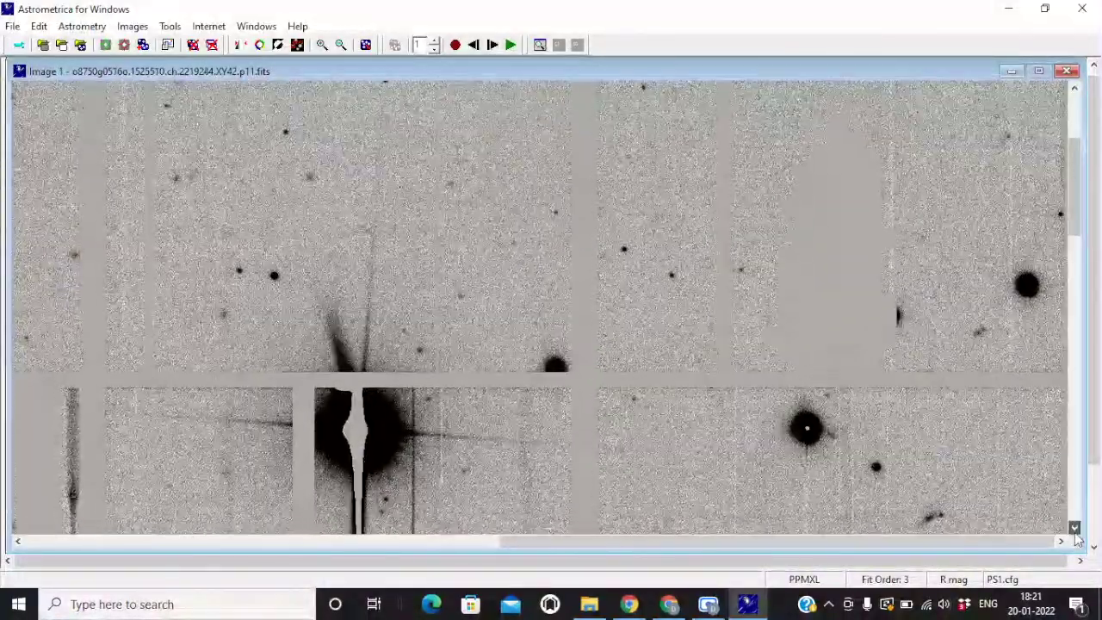
{"action": "scroll", "coordinate": [1076, 536], "scroll_direction": "down", "scroll_amount": 5}
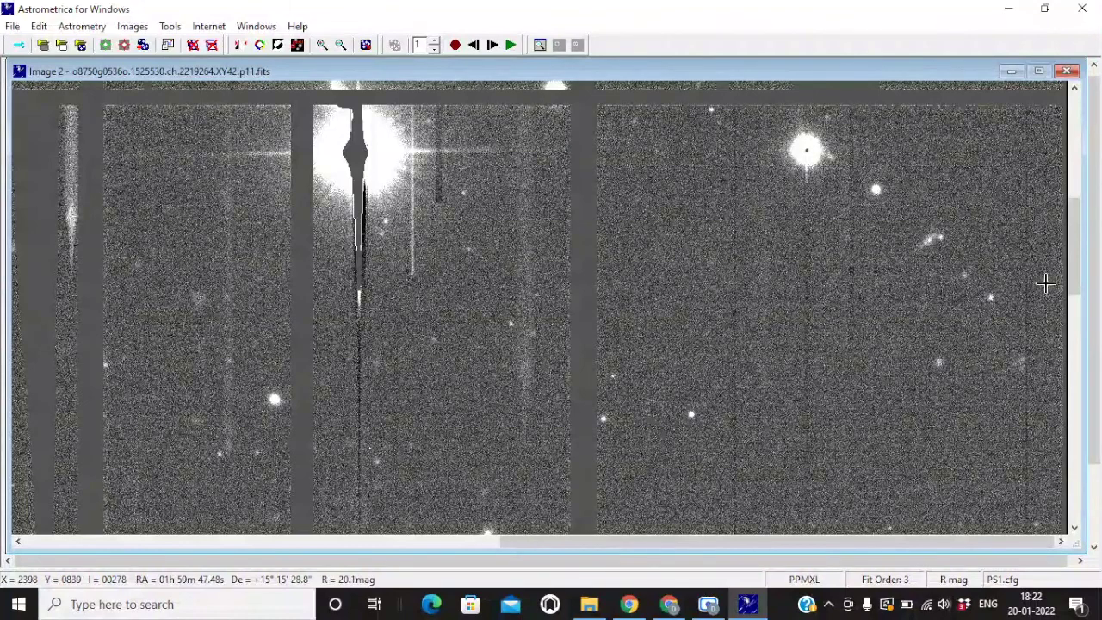
Measure the faint object near x 2398, y 838 in Image 2.
{"action": "left_click", "coordinate": [1045, 283]}
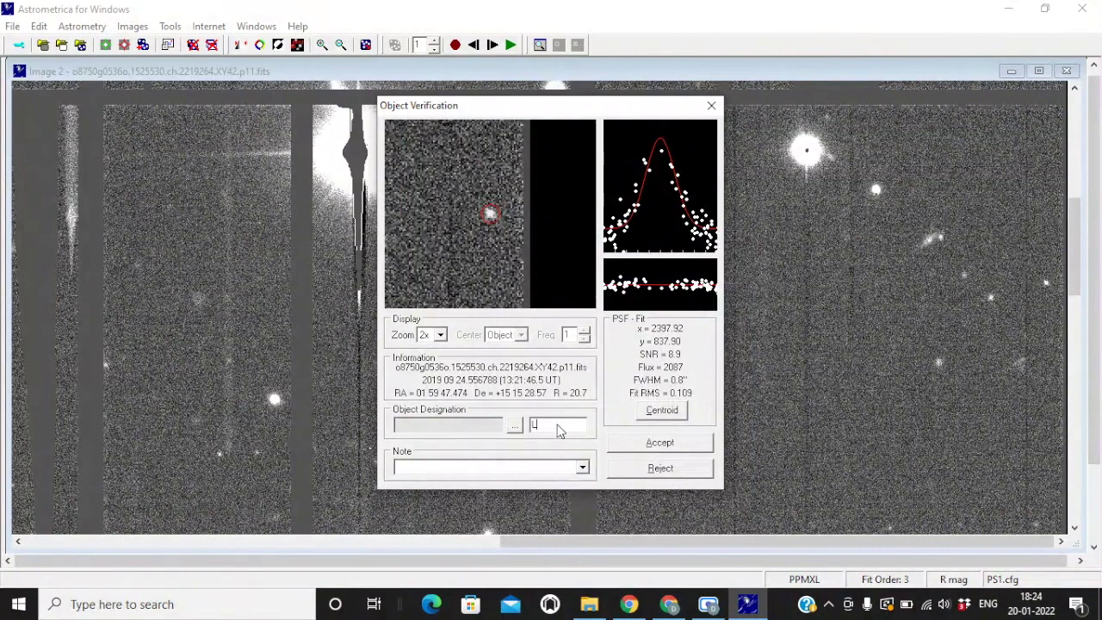
Designate the Image 2 object LAV2890 and accept the measurement.
{"action": "type", "text": "AV2890"}
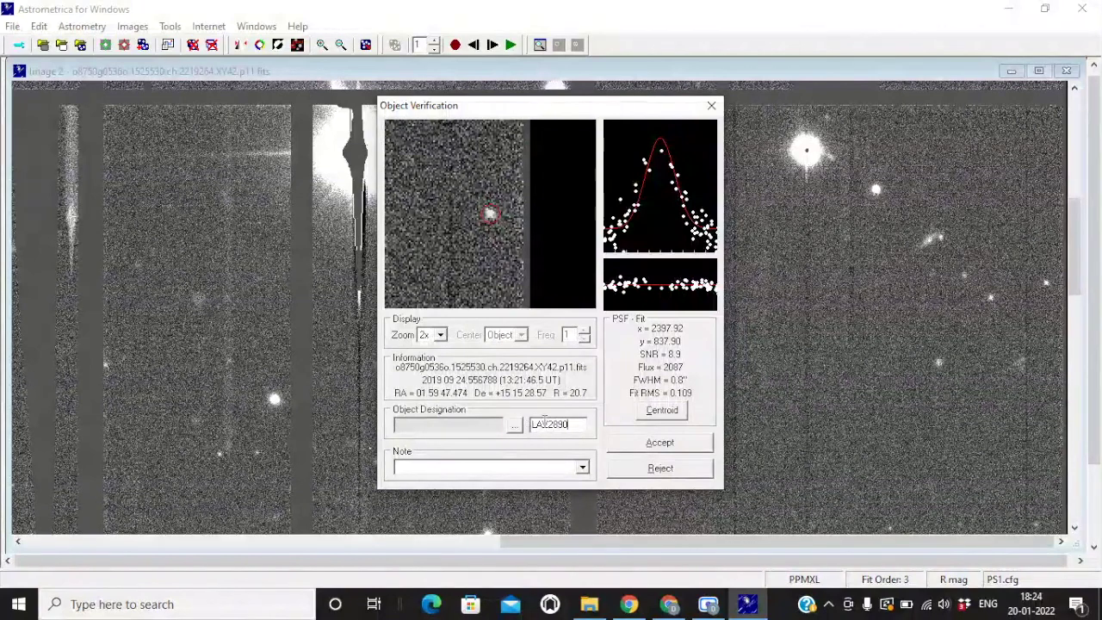
{"action": "left_click", "coordinate": [660, 443]}
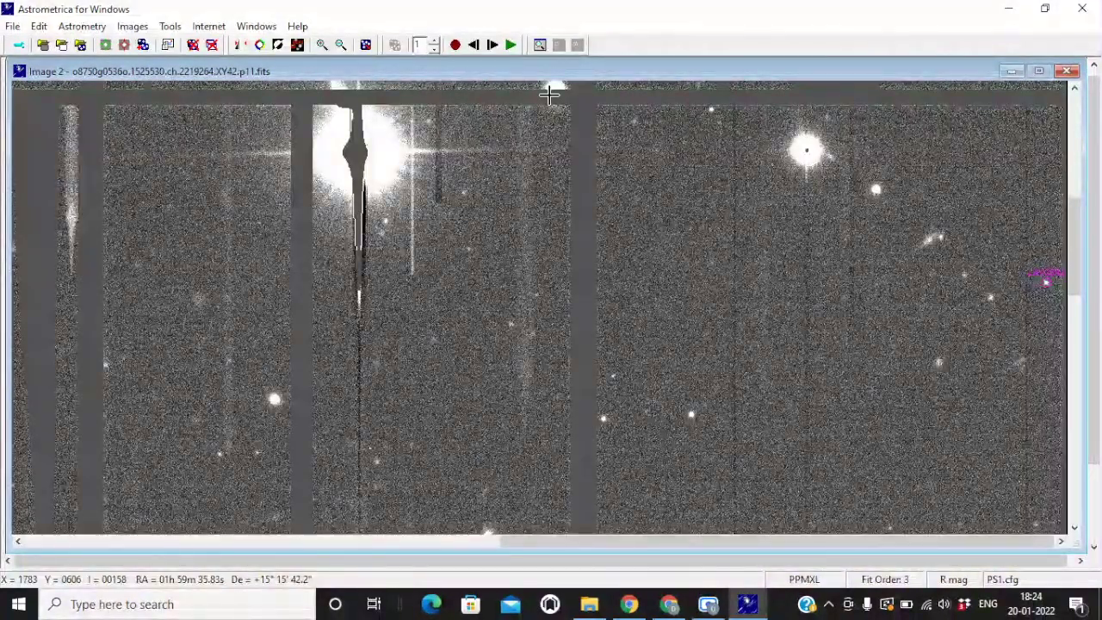
Step to Image 3, measure the object near x 2379, y 829, and start designating it LAV2890.
{"action": "left_click", "coordinate": [491, 45]}
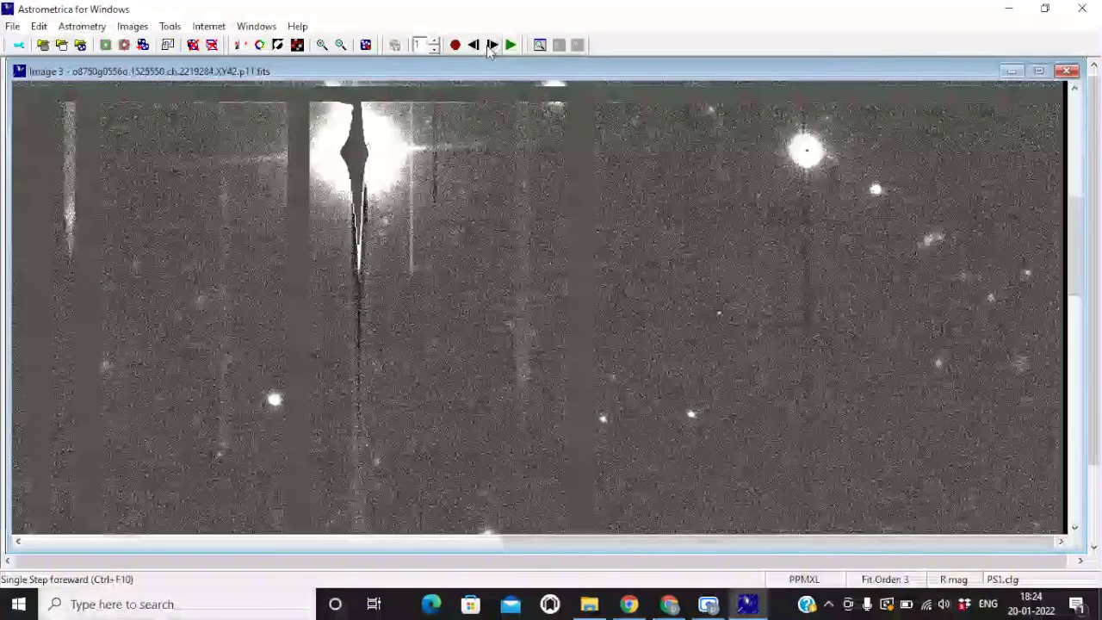
{"action": "left_click", "coordinate": [1028, 272]}
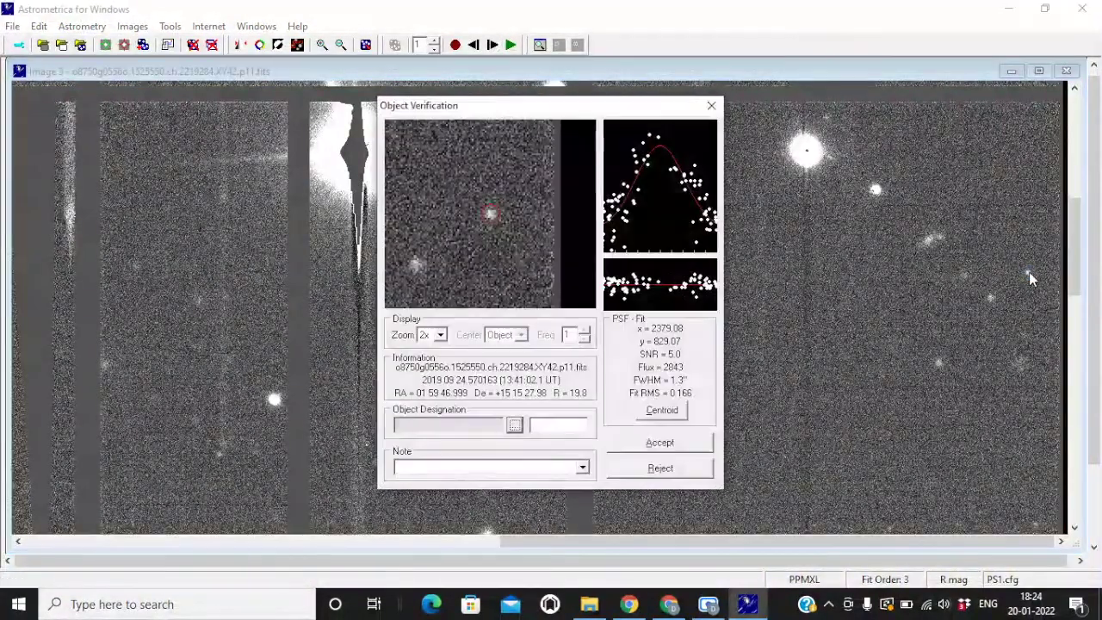
{"action": "left_click", "coordinate": [543, 426]}
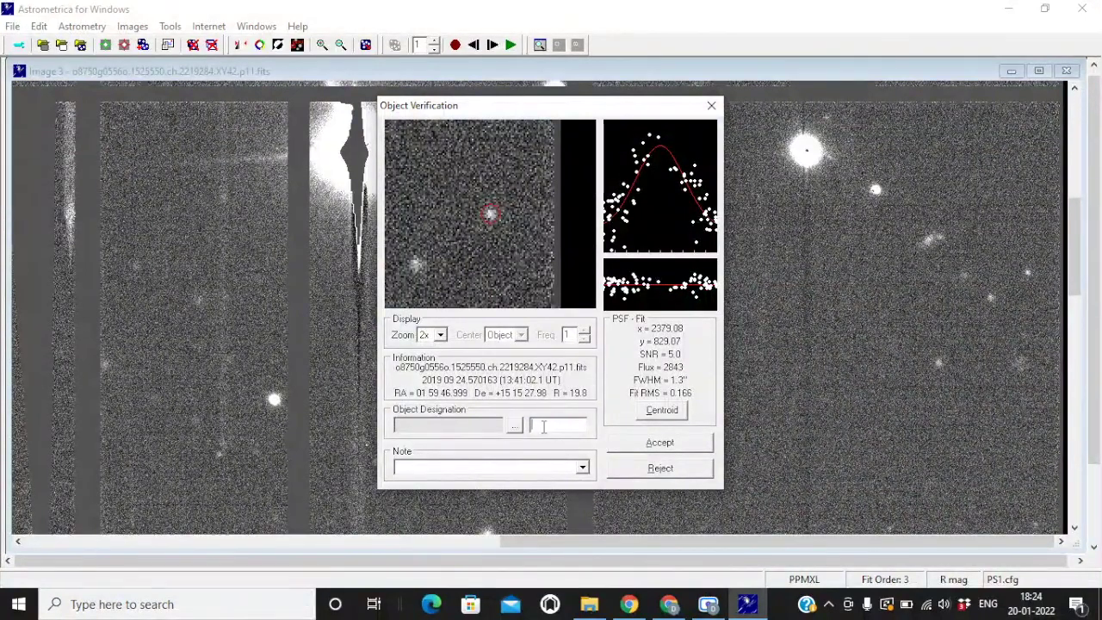
{"action": "type", "text": "L"}
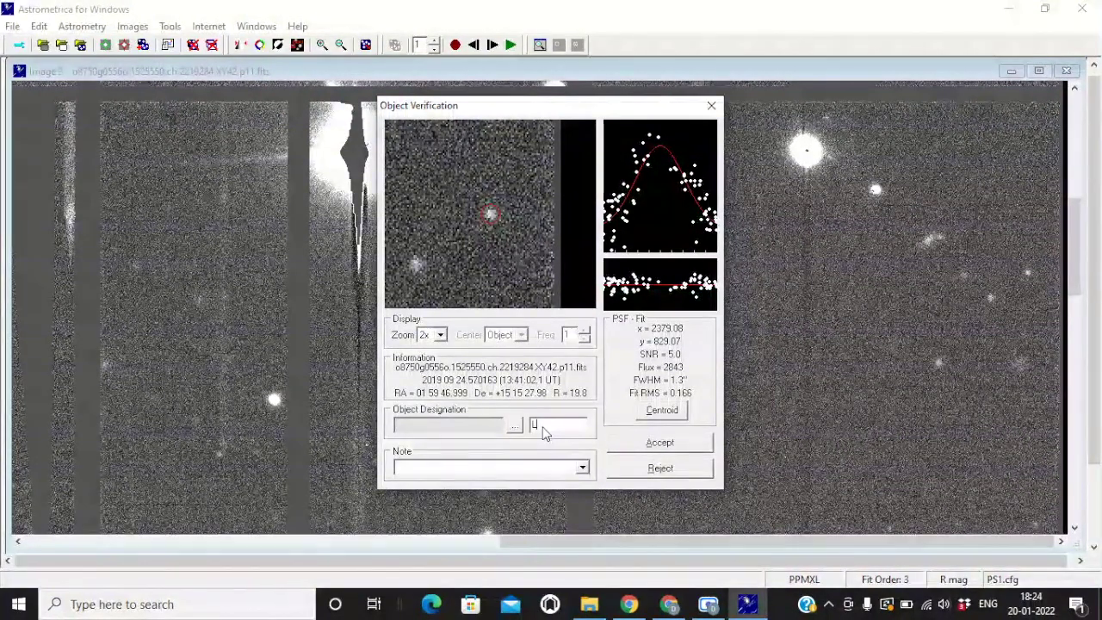
{"action": "type", "text": "AVAV"}
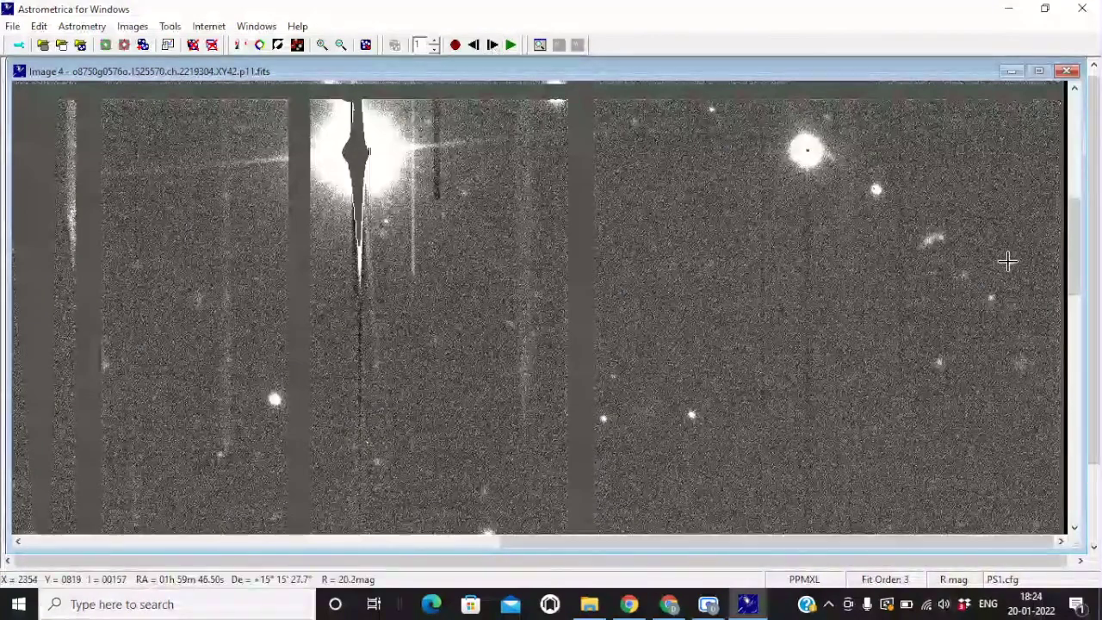
Measure the object in Image 4 as LAV2890, then start designating the Image 1 measurement LAV2890.
{"action": "left_click", "coordinate": [1010, 262]}
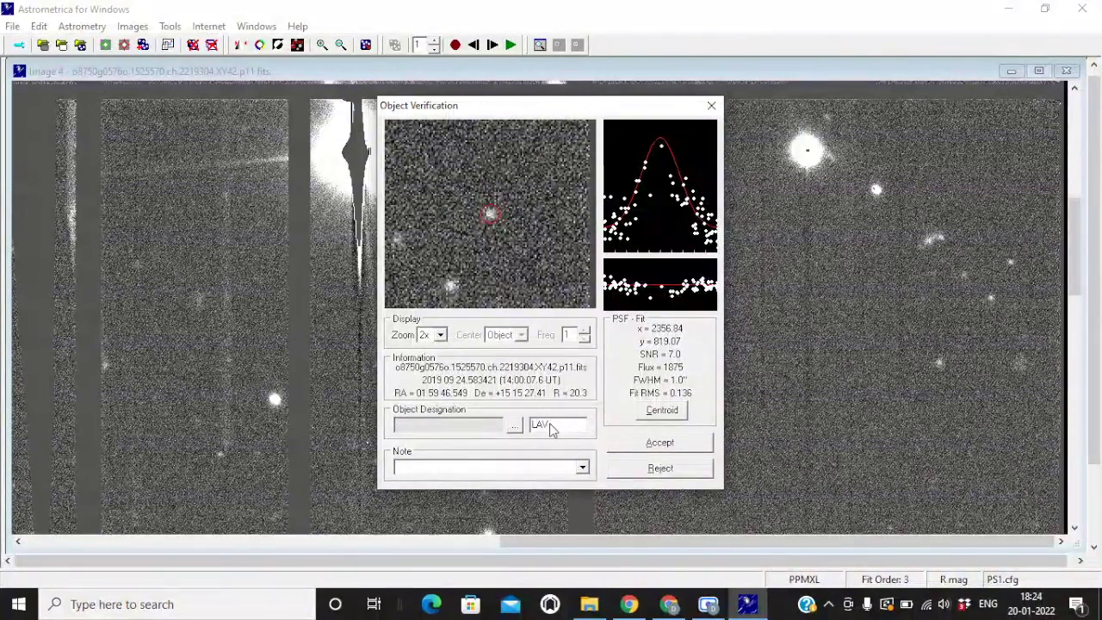
{"action": "type", "text": "LAV2890"}
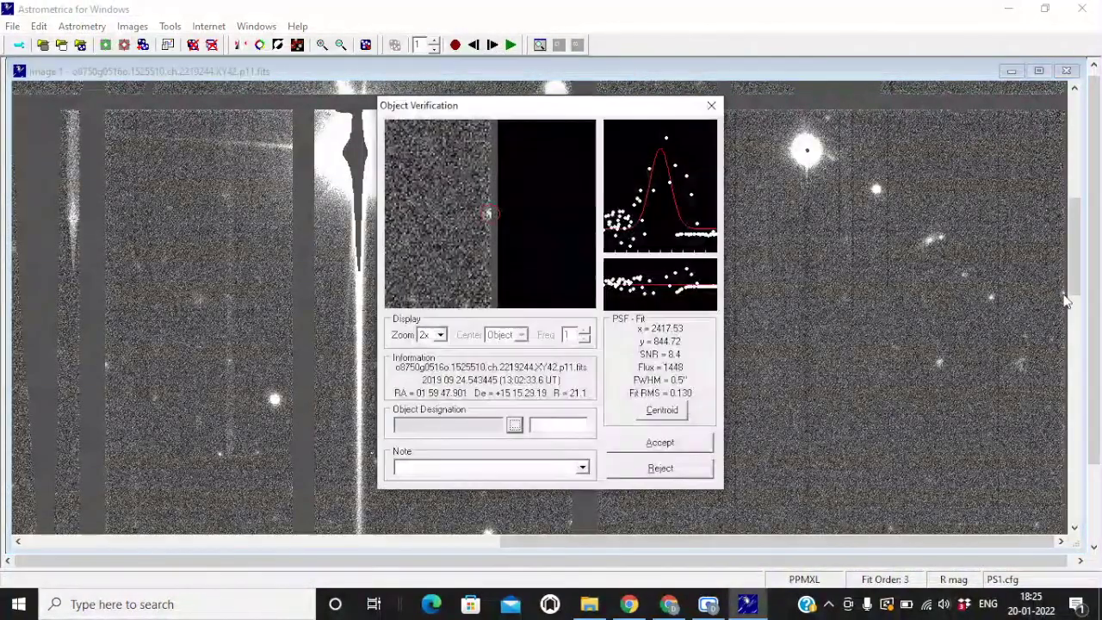
{"action": "left_click", "coordinate": [566, 424]}
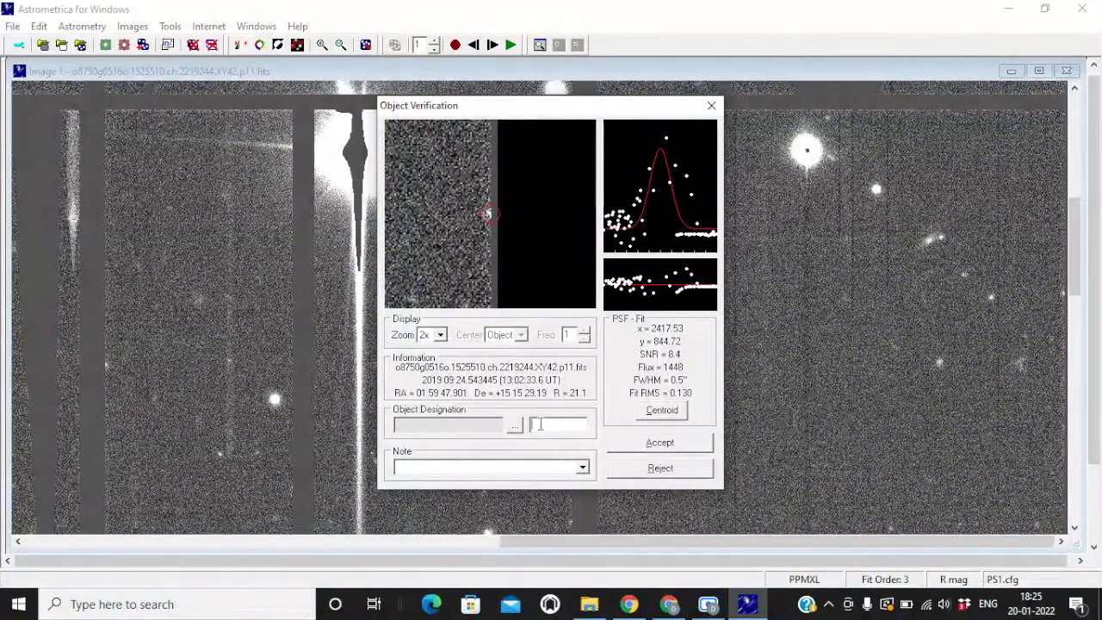
{"action": "type", "text": "LAV"}
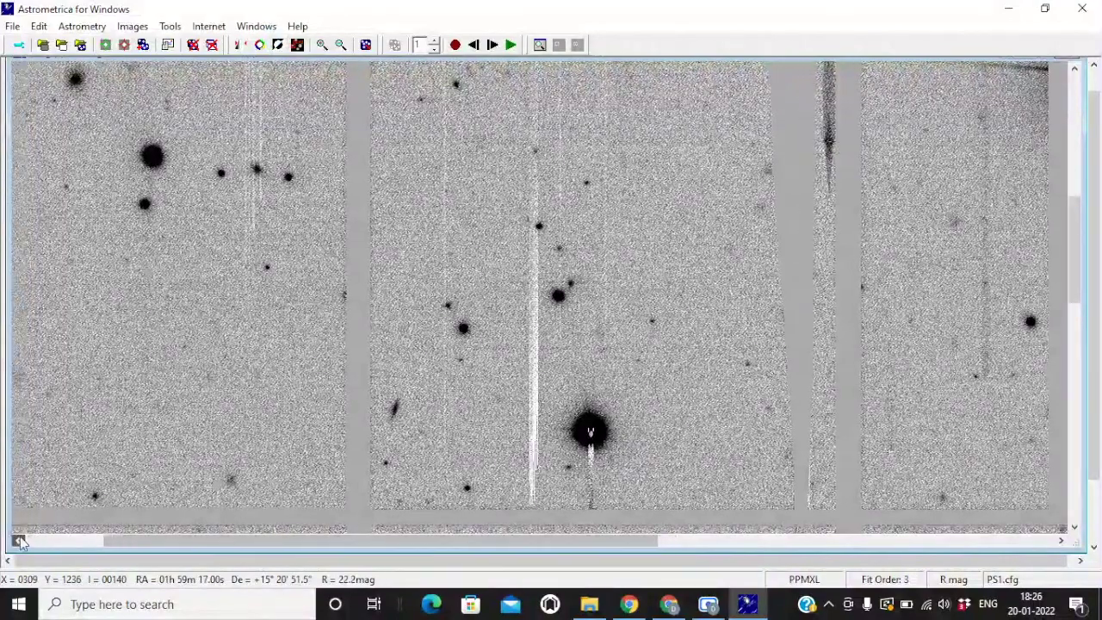
Scroll down and right to bring the lower field with the bright spiked star into view.
{"action": "left_click", "coordinate": [19, 541]}
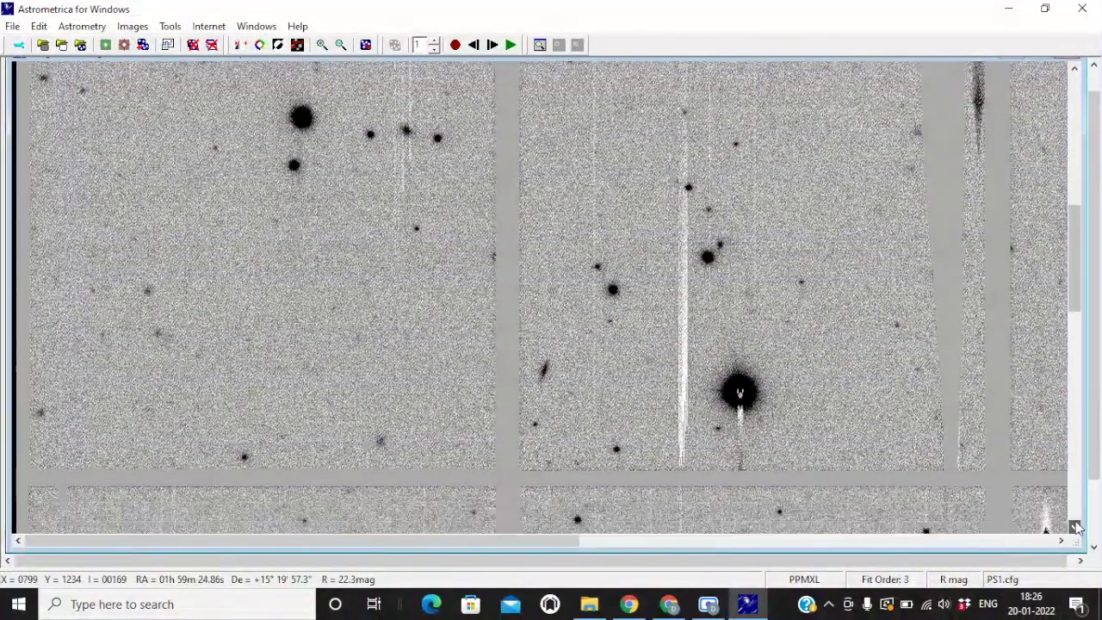
{"action": "left_click", "coordinate": [1075, 526]}
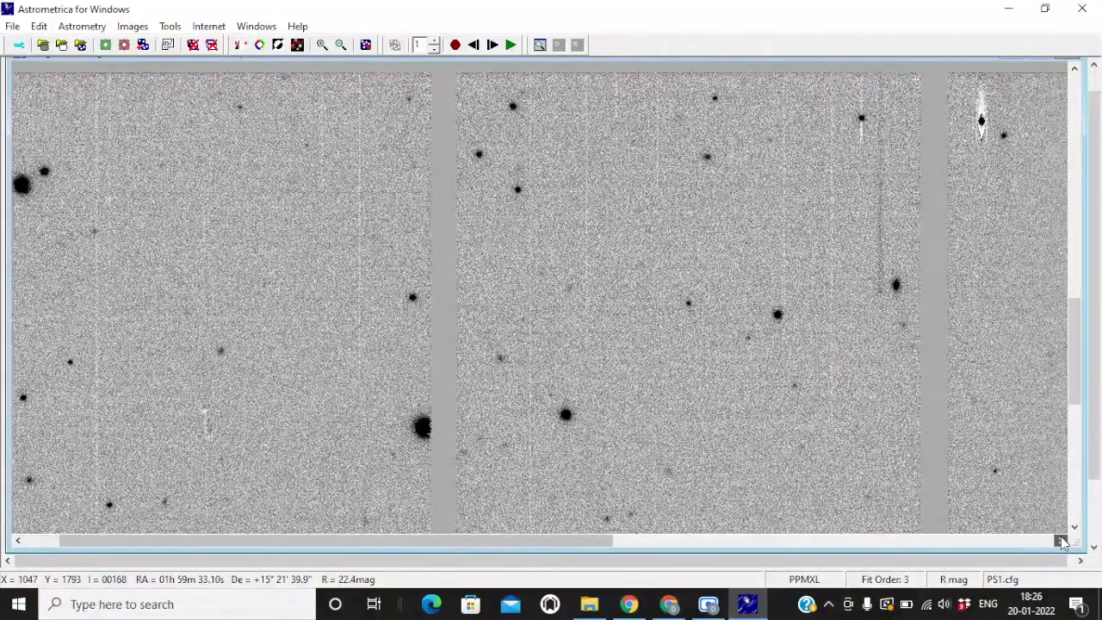
{"action": "left_click", "coordinate": [1062, 541]}
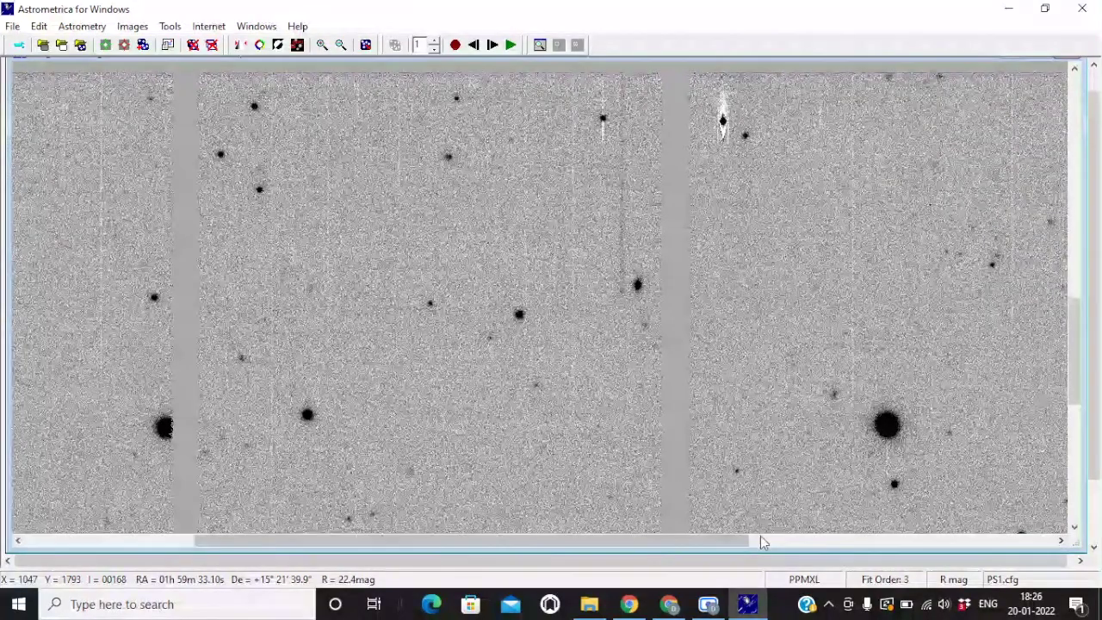
{"action": "left_click_drag", "start_coordinate": [1036, 571], "coordinate": [1067, 572]}
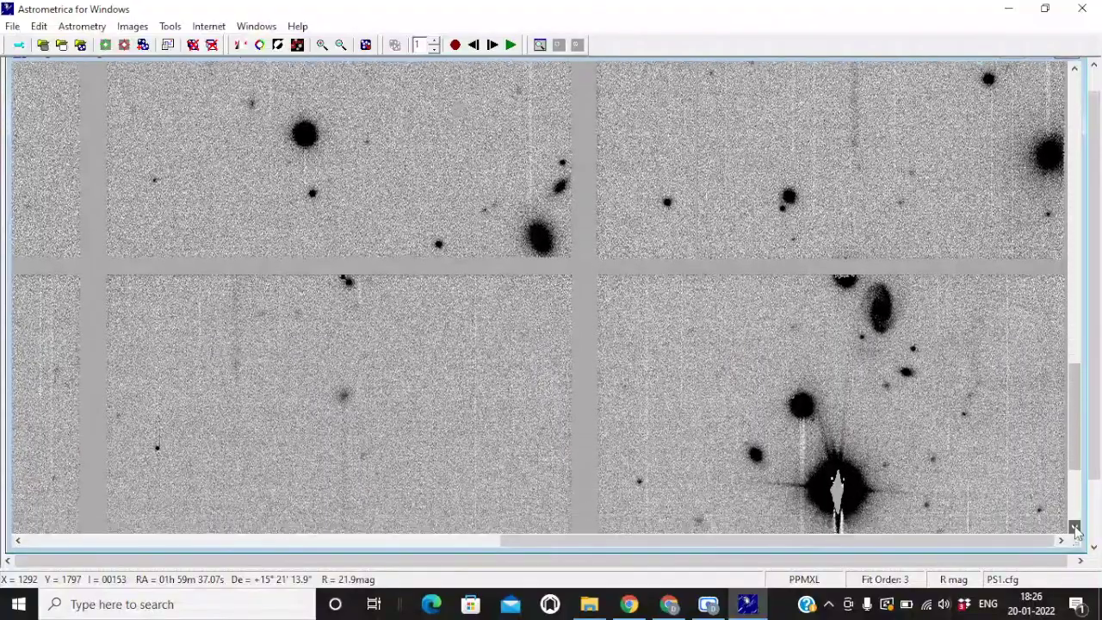
{"action": "left_click", "coordinate": [1074, 527]}
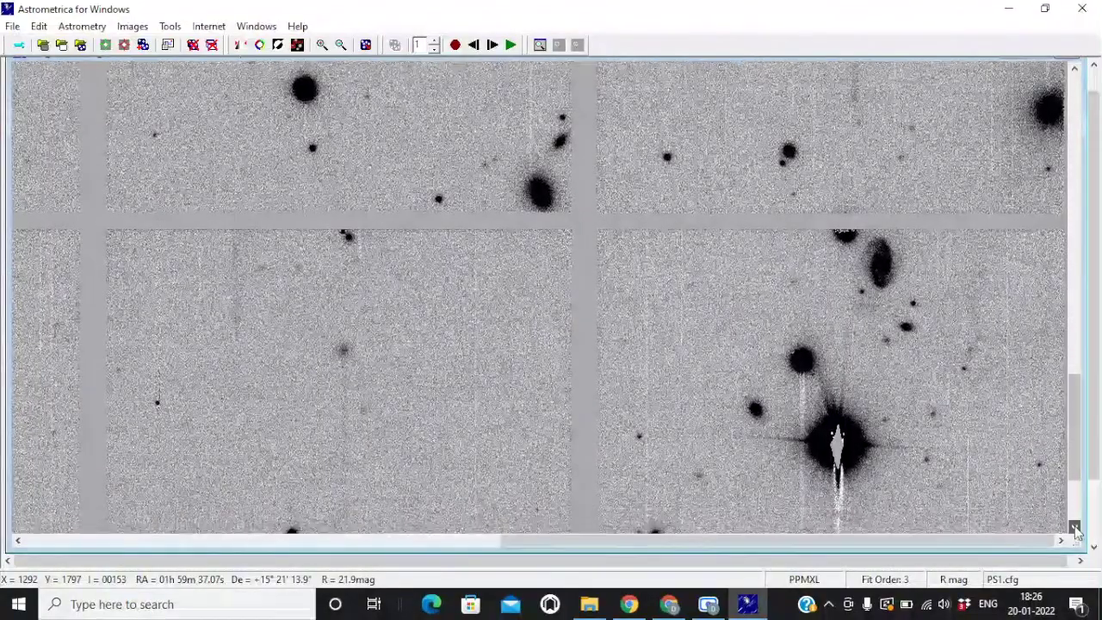
{"action": "left_click", "coordinate": [1074, 527]}
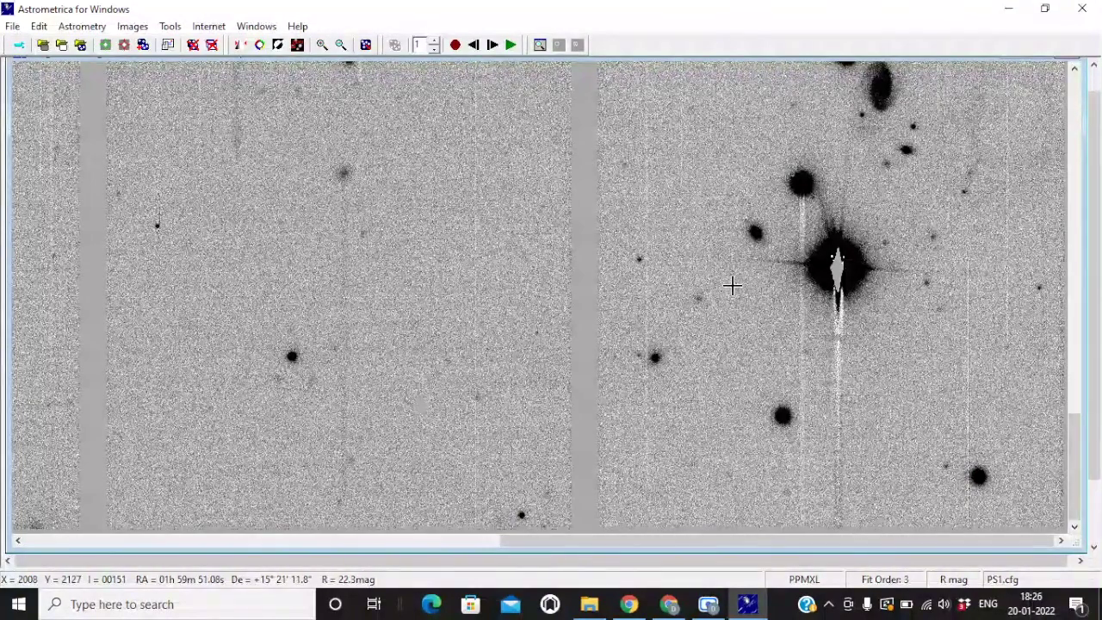
Blink the four exposures and scroll up to inspect the upper field.
{"action": "left_click", "coordinate": [396, 43]}
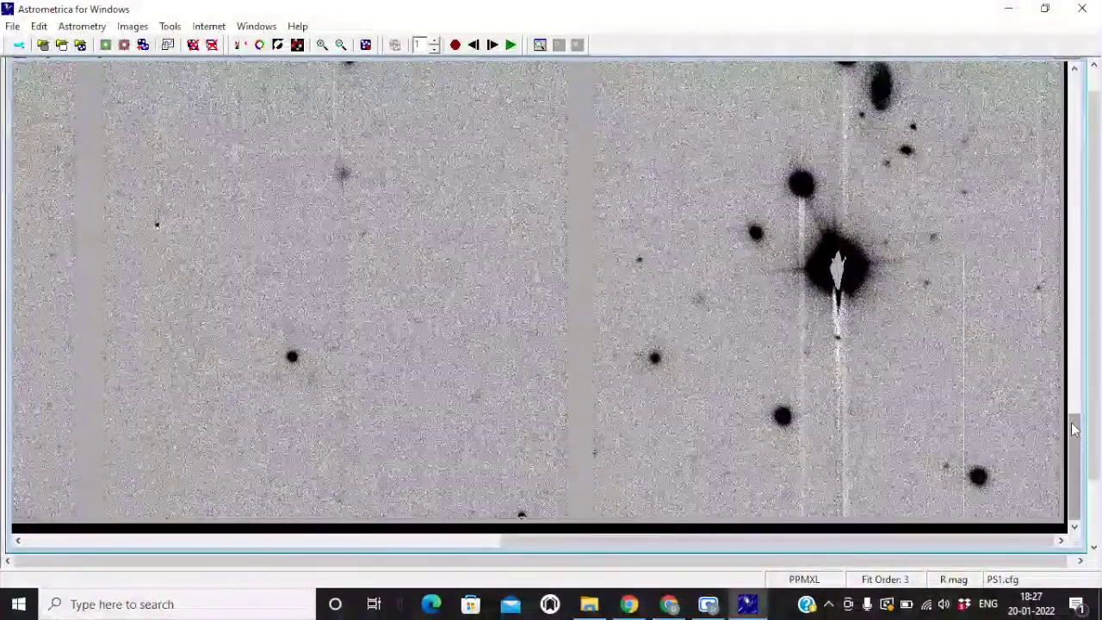
{"action": "left_click_drag", "start_coordinate": [1074, 389], "coordinate": [1077, 301]}
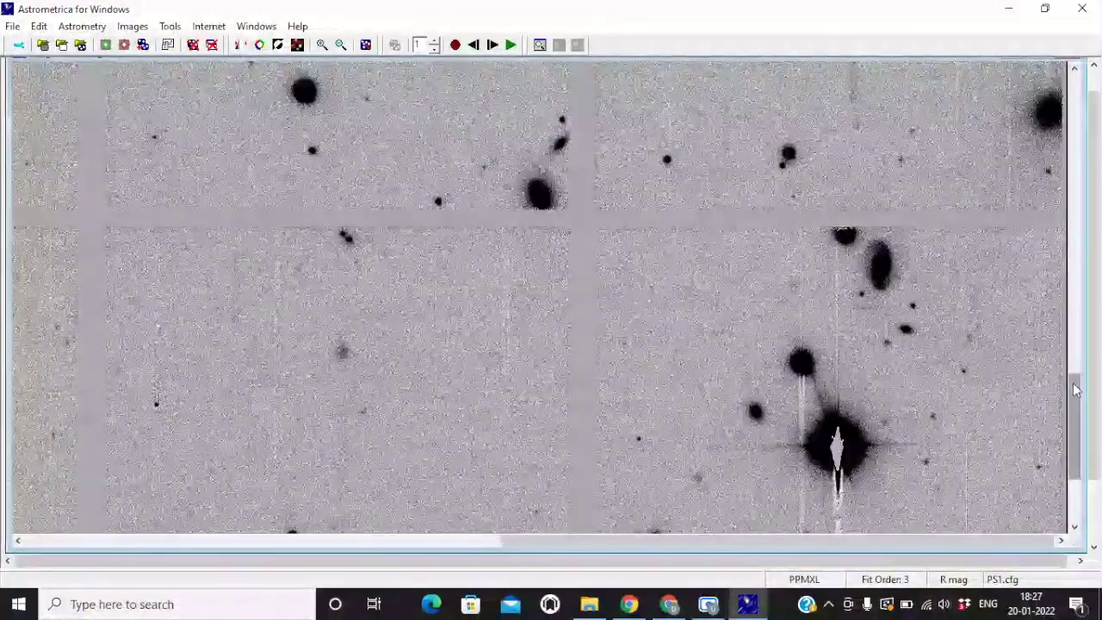
{"action": "left_click", "coordinate": [1077, 296]}
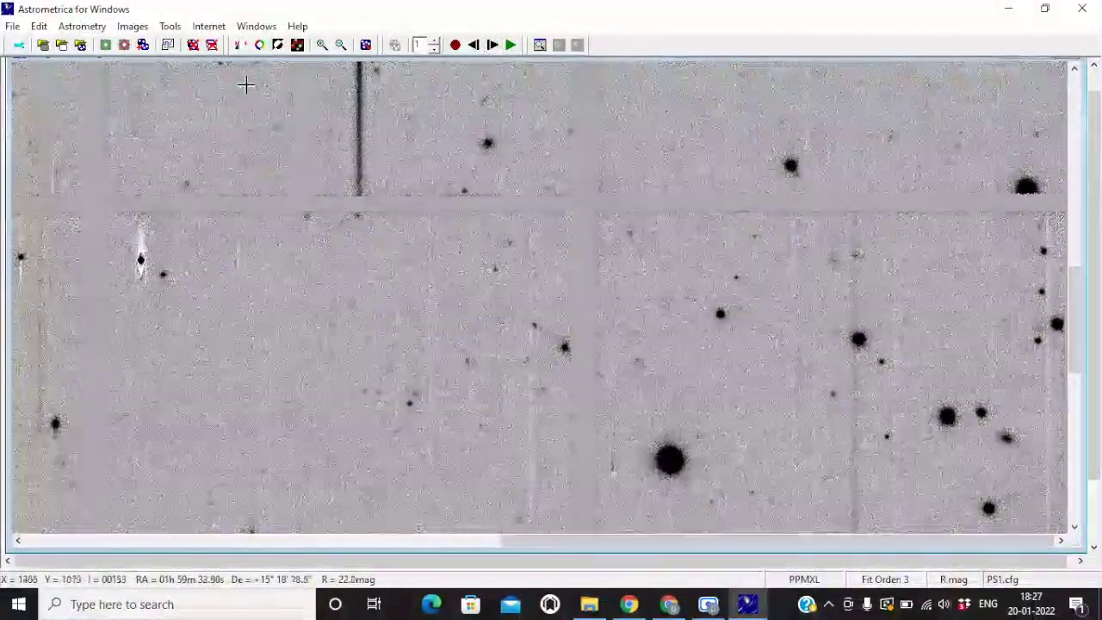
Invert the display, stop blinking, and step forward to the next exposure.
{"action": "left_click", "coordinate": [259, 45]}
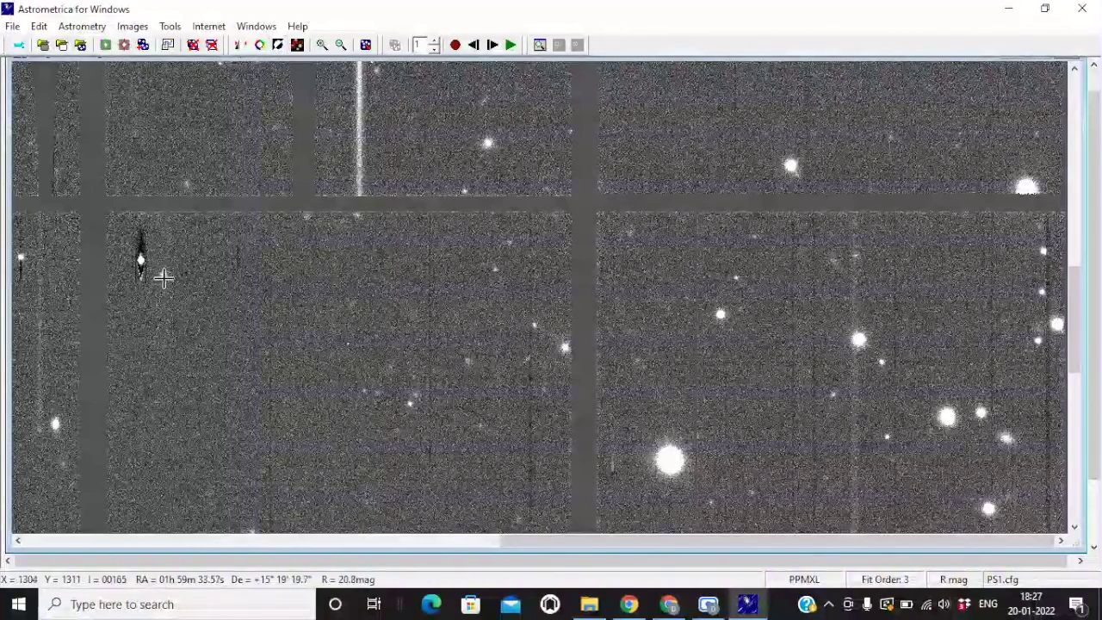
{"action": "left_click", "coordinate": [510, 45]}
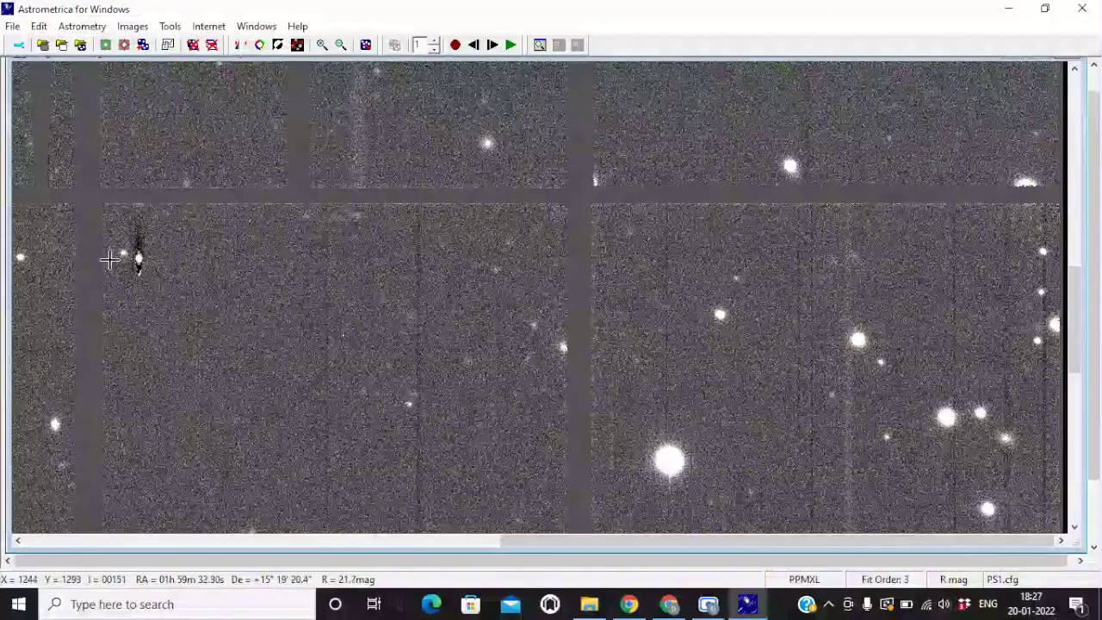
{"action": "left_click", "coordinate": [511, 48]}
{"action": "left_click", "coordinate": [492, 45]}
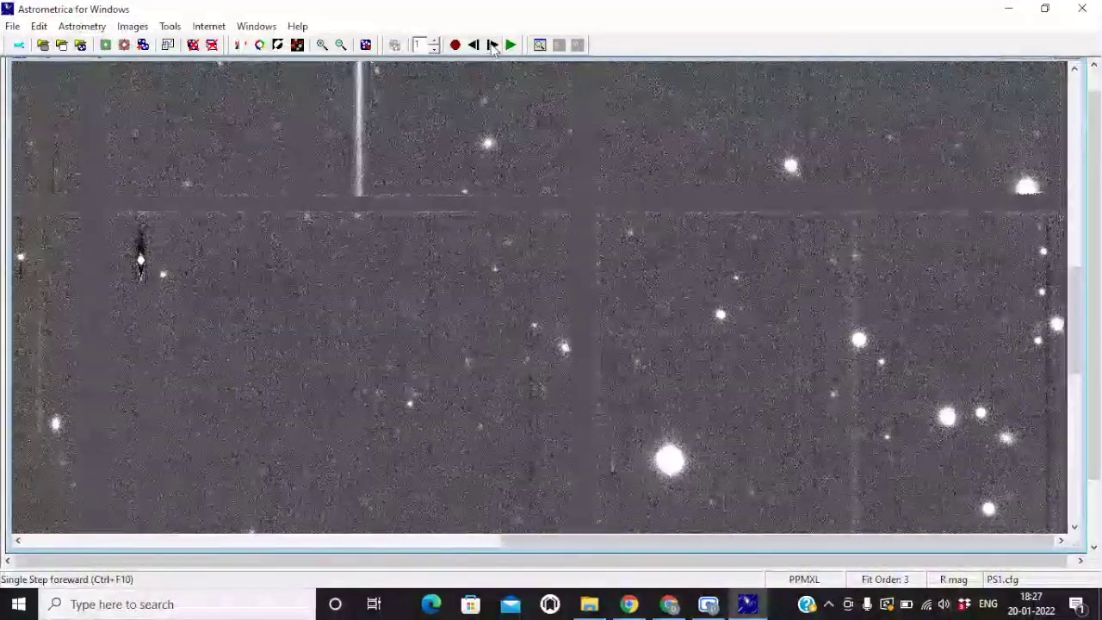
Measure the faint object beside the streaked star and accept it as LAV2811.
{"action": "left_click", "coordinate": [163, 274]}
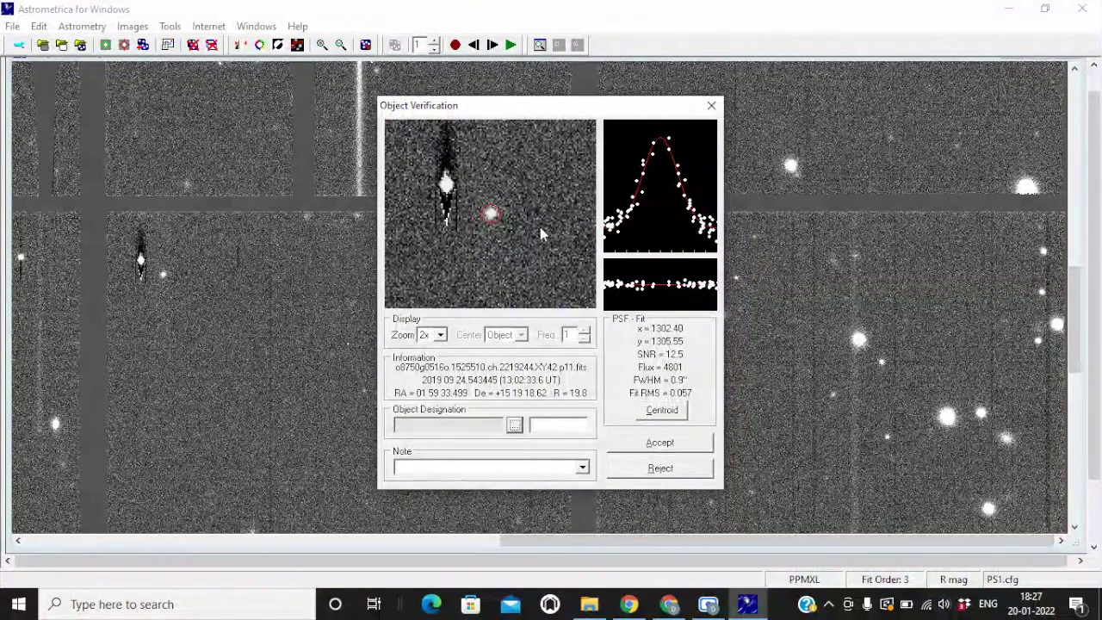
{"action": "left_click", "coordinate": [579, 425]}
{"action": "type", "text": "LAV2811"}
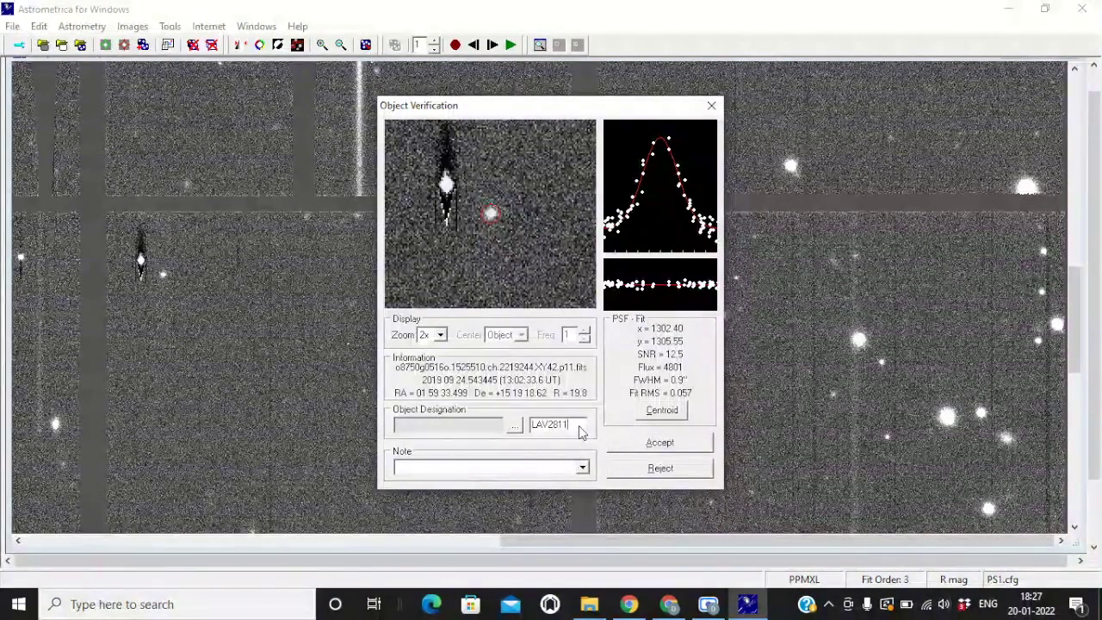
{"action": "left_click", "coordinate": [670, 445]}
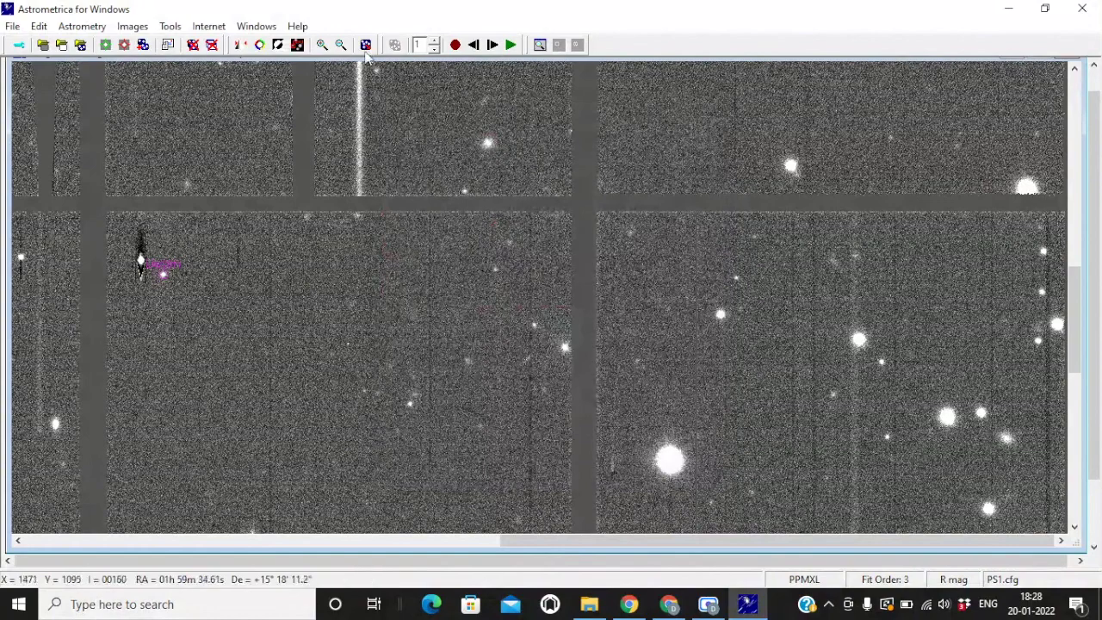
Measure the moving object in this frame, designate it LAV2811, and accept the measurement.
{"action": "left_click", "coordinate": [140, 258]}
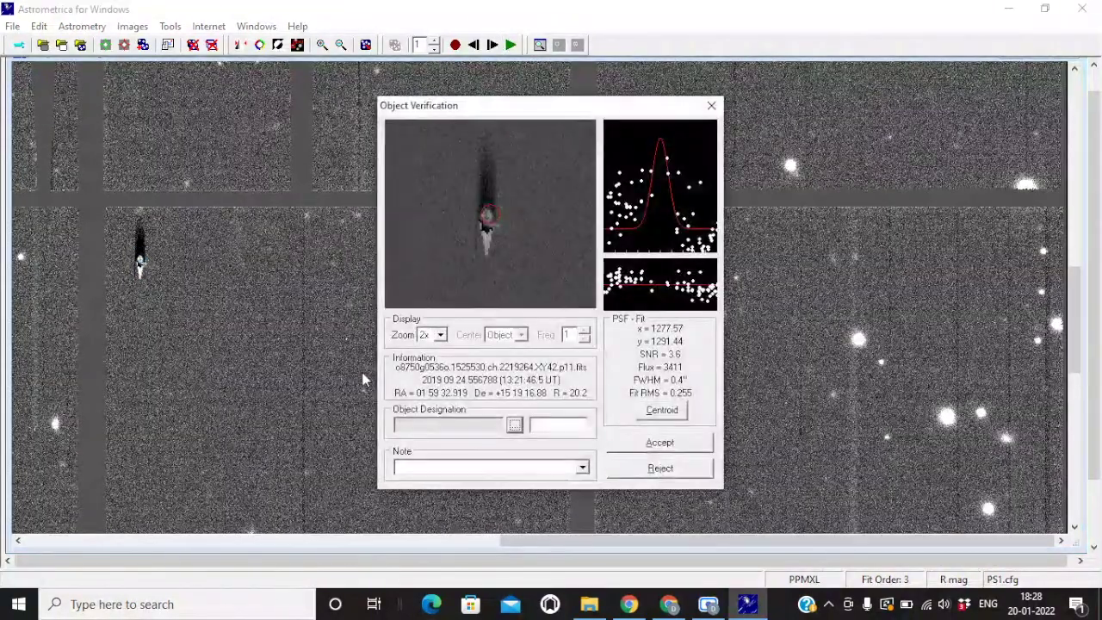
{"action": "left_click", "coordinate": [545, 426]}
{"action": "type", "text": "LA"}
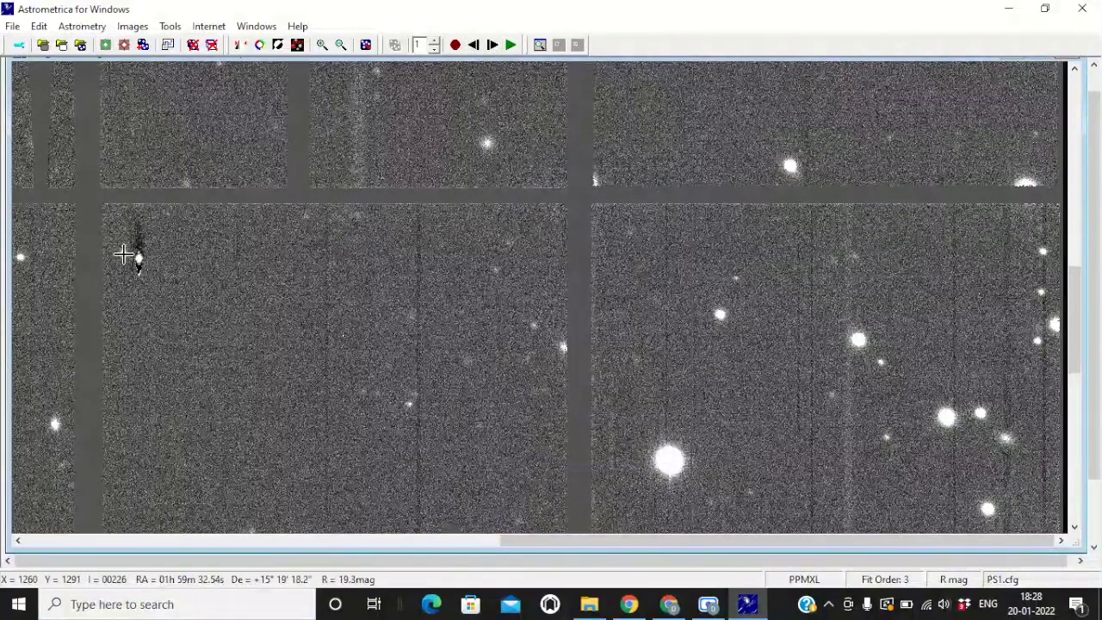
{"action": "left_click", "coordinate": [131, 251]}
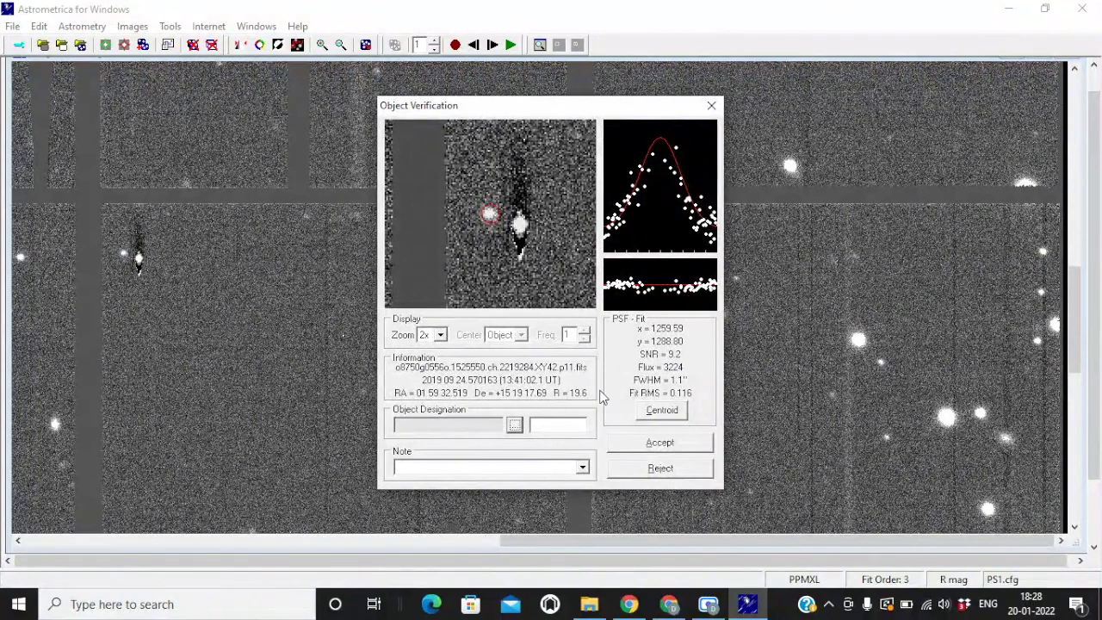
{"action": "left_click", "coordinate": [566, 425]}
{"action": "type", "text": "LAV2811"}
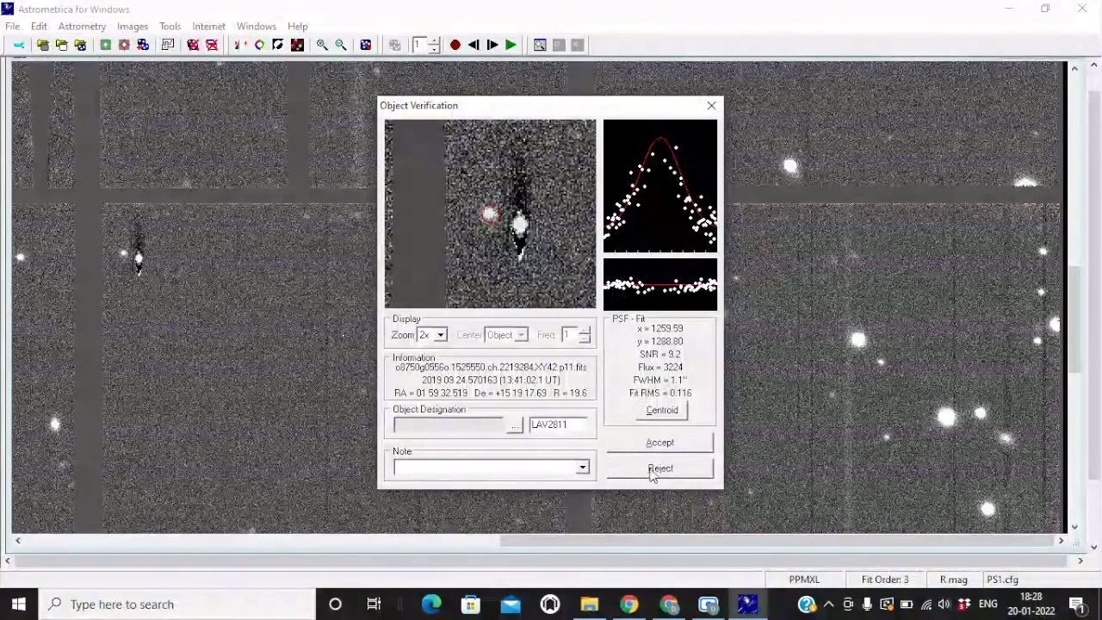
{"action": "left_click", "coordinate": [666, 444]}
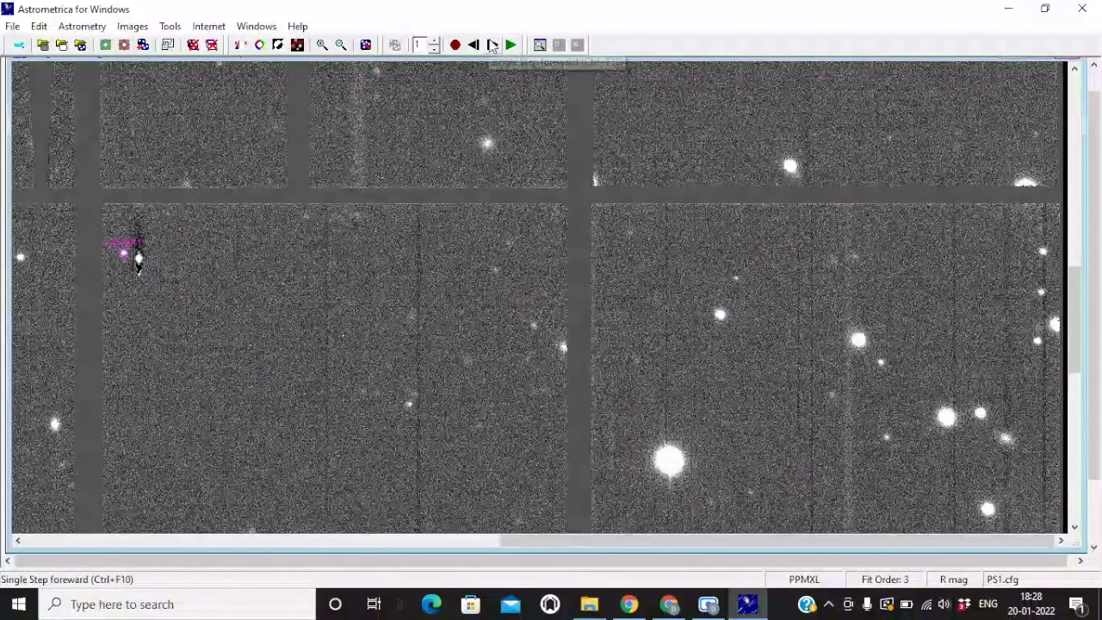
In the next image, measure the same object and accept the detection (SNR 11.3, R 19.4).
{"action": "left_click", "coordinate": [492, 45]}
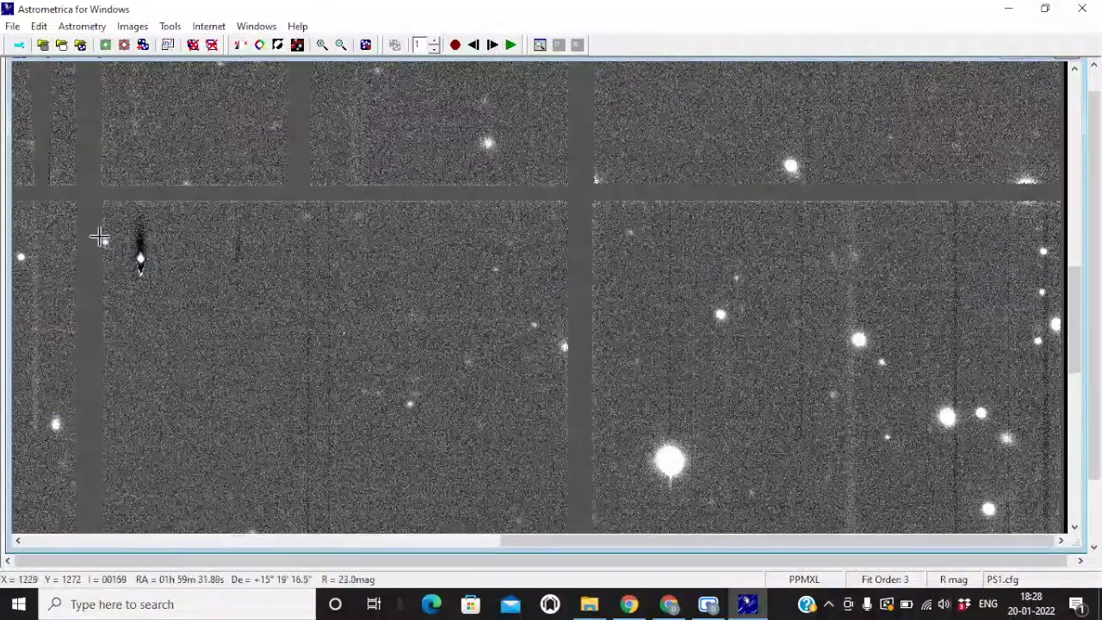
{"action": "left_click", "coordinate": [136, 260]}
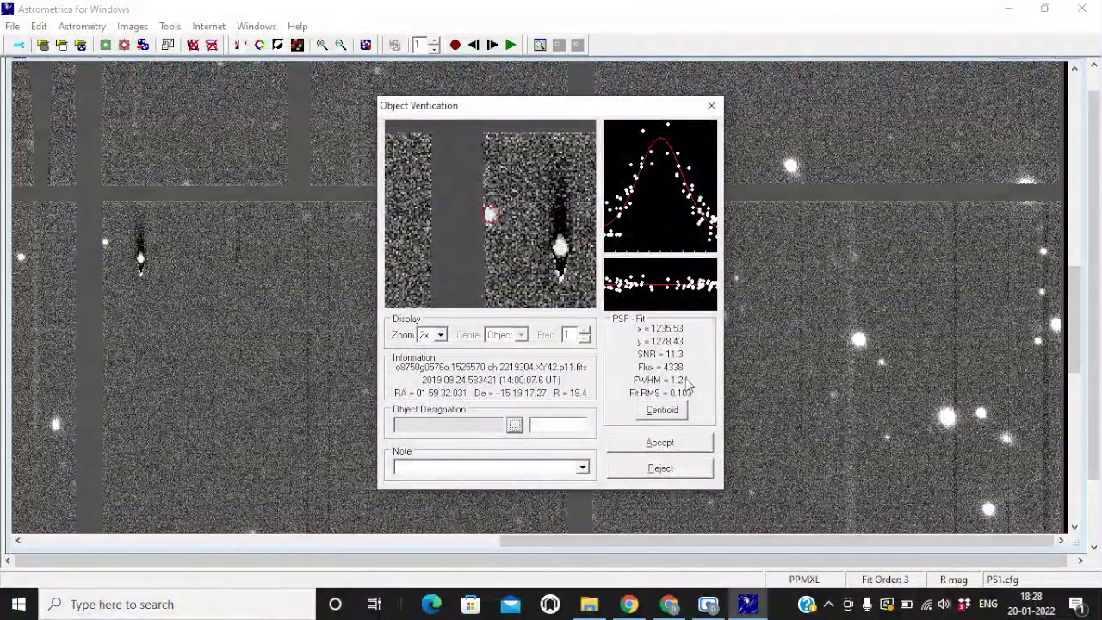
{"action": "left_click", "coordinate": [544, 423]}
{"action": "type", "text": "42B1"}
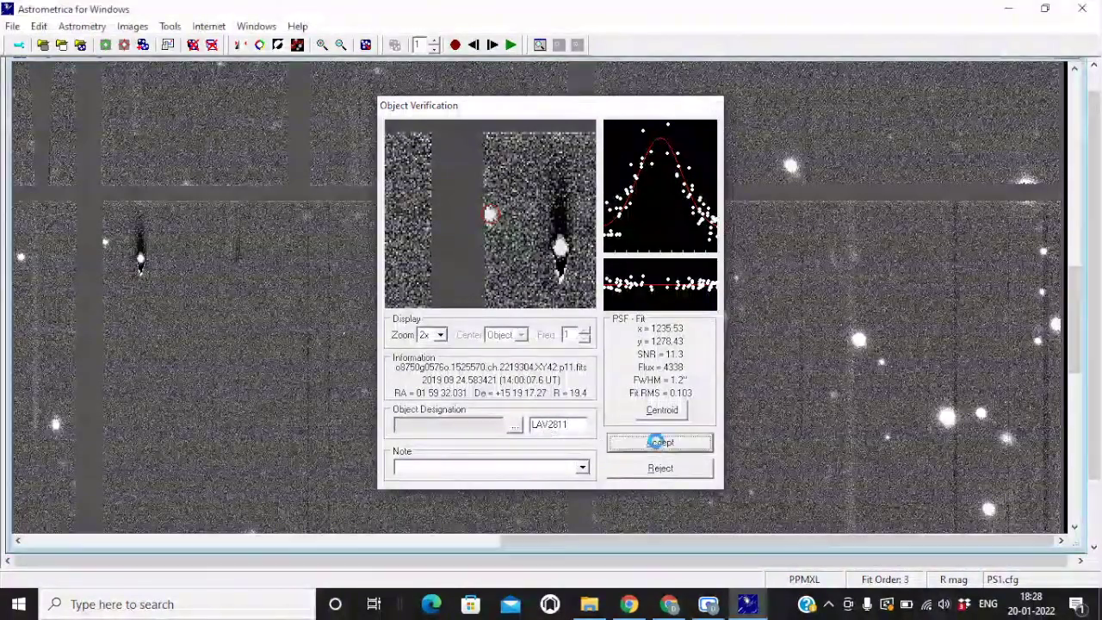
{"action": "left_click", "coordinate": [656, 442]}
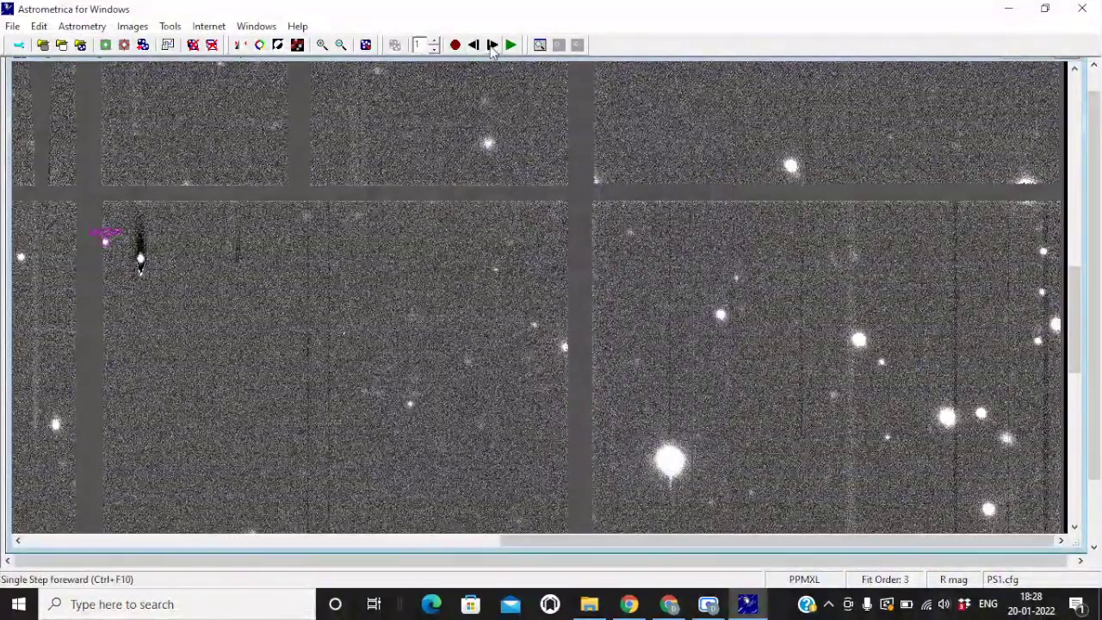
Step forward two images and scroll the view back to the left.
{"action": "left_click", "coordinate": [492, 47]}
{"action": "left_click", "coordinate": [491, 47]}
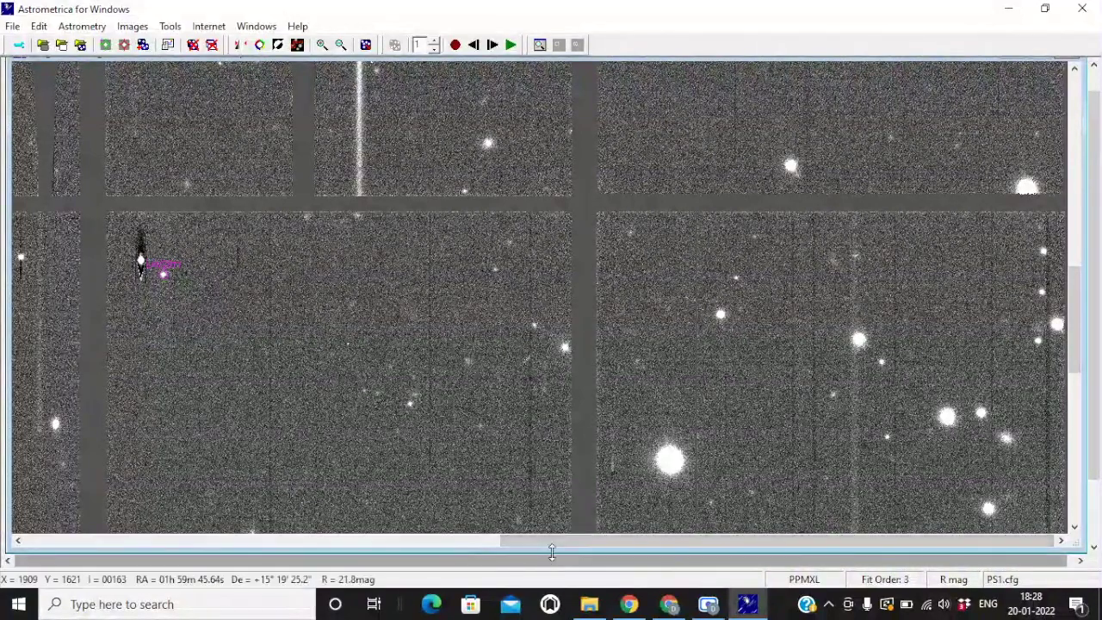
{"action": "left_click_drag", "start_coordinate": [553, 539], "coordinate": [200, 538]}
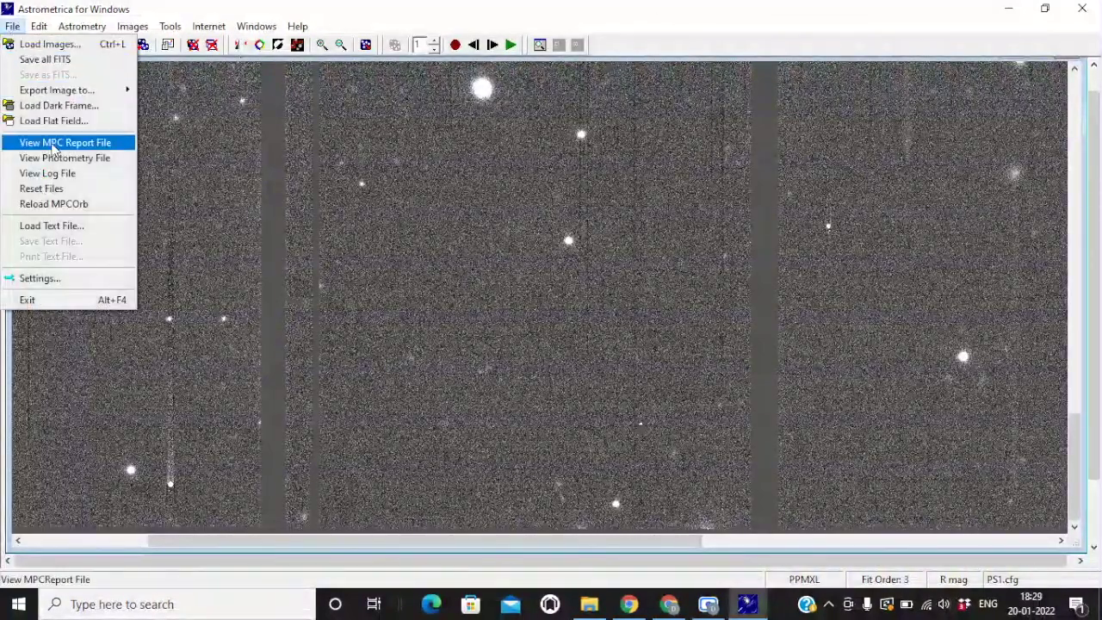
View MPCReport.txt with eight F51 measurements of LAV2811 and LAV2890, select its text, then minimize it.
{"action": "left_click", "coordinate": [54, 144]}
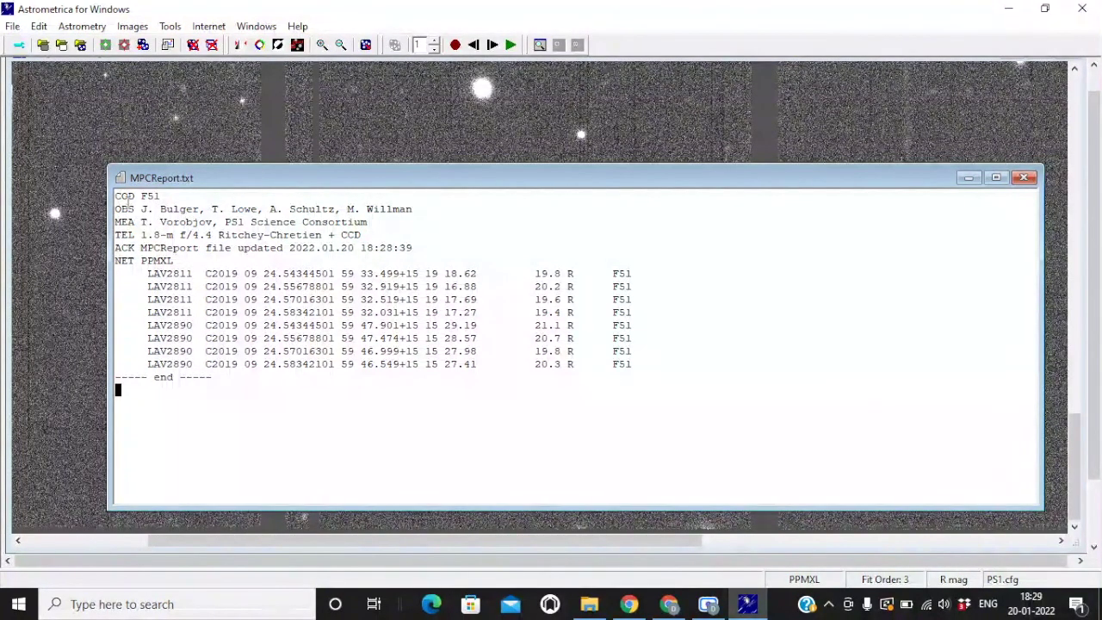
{"action": "left_click_drag", "start_coordinate": [110, 206], "coordinate": [113, 196]}
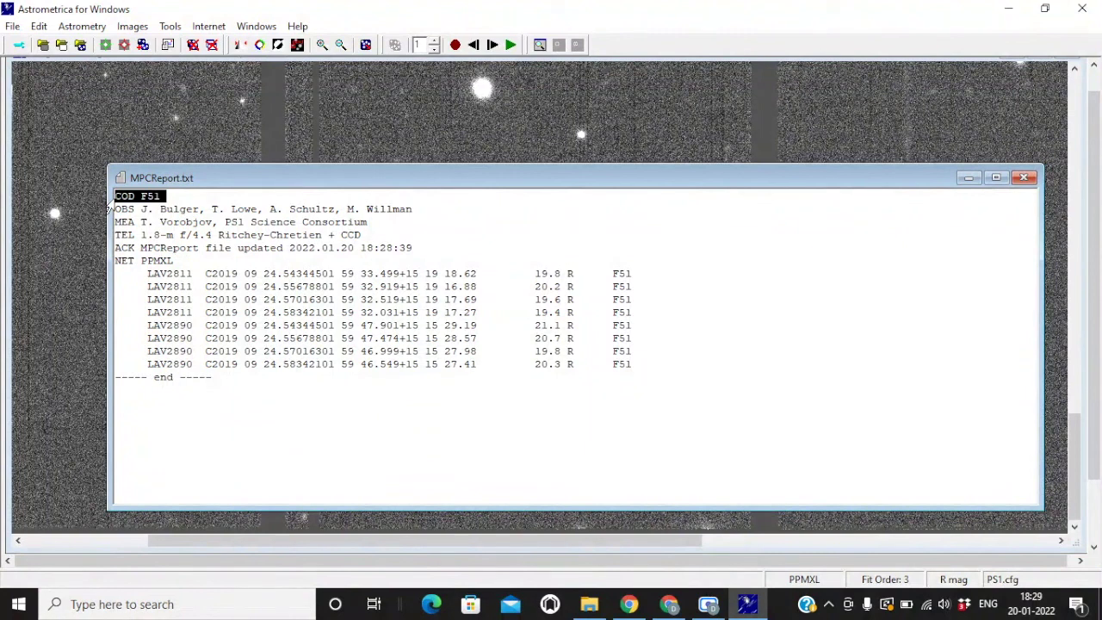
{"action": "left_click", "coordinate": [145, 208]}
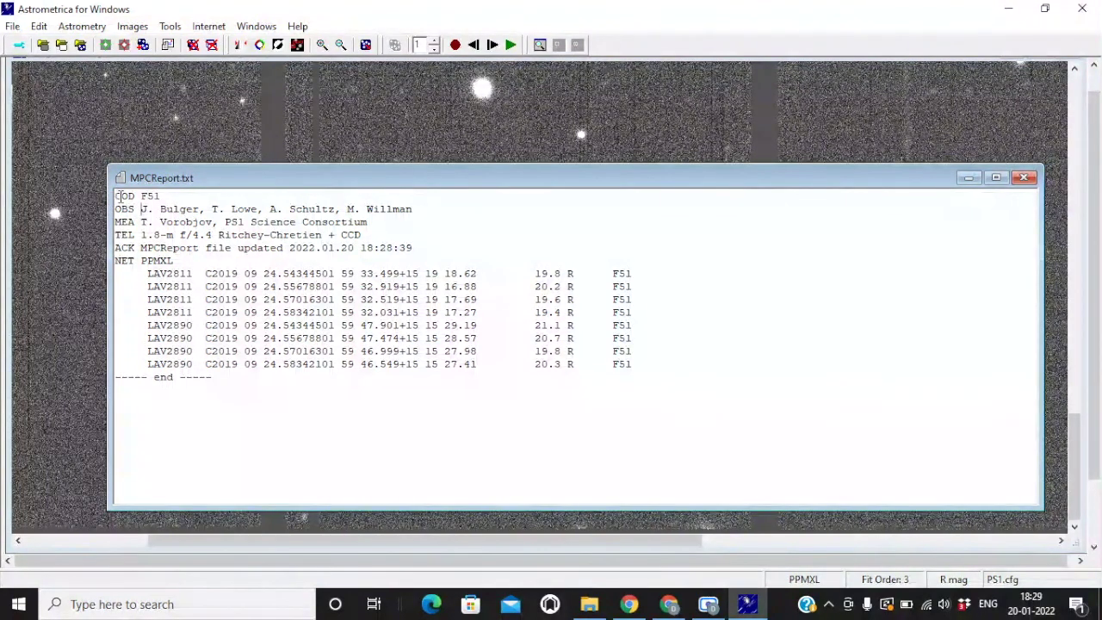
{"action": "key", "text": "ctrl+f"}
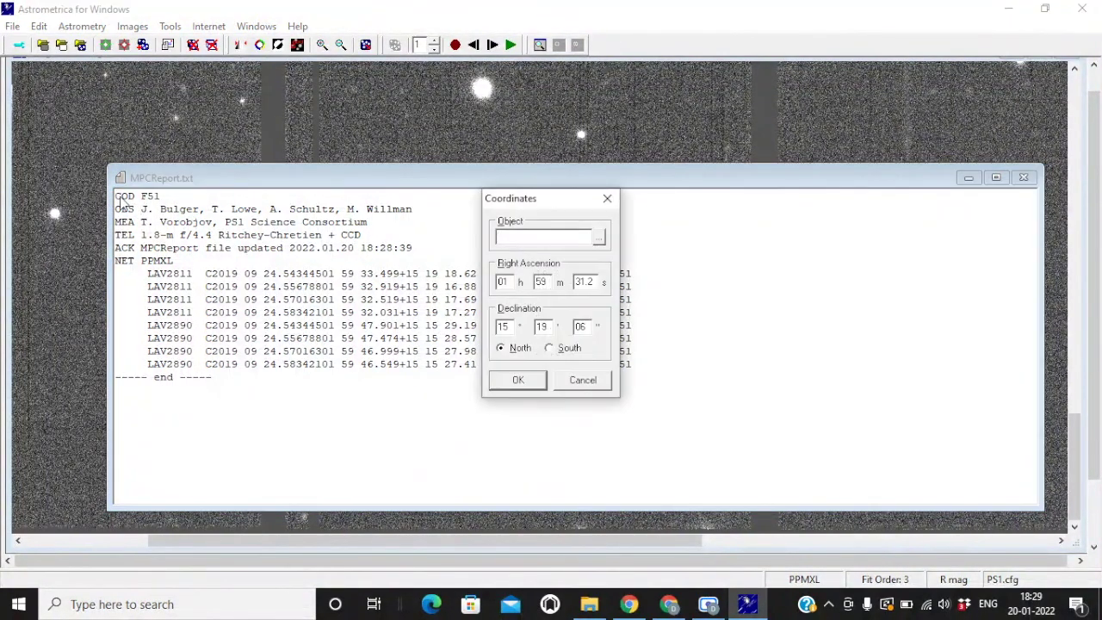
{"action": "left_click", "coordinate": [608, 201]}
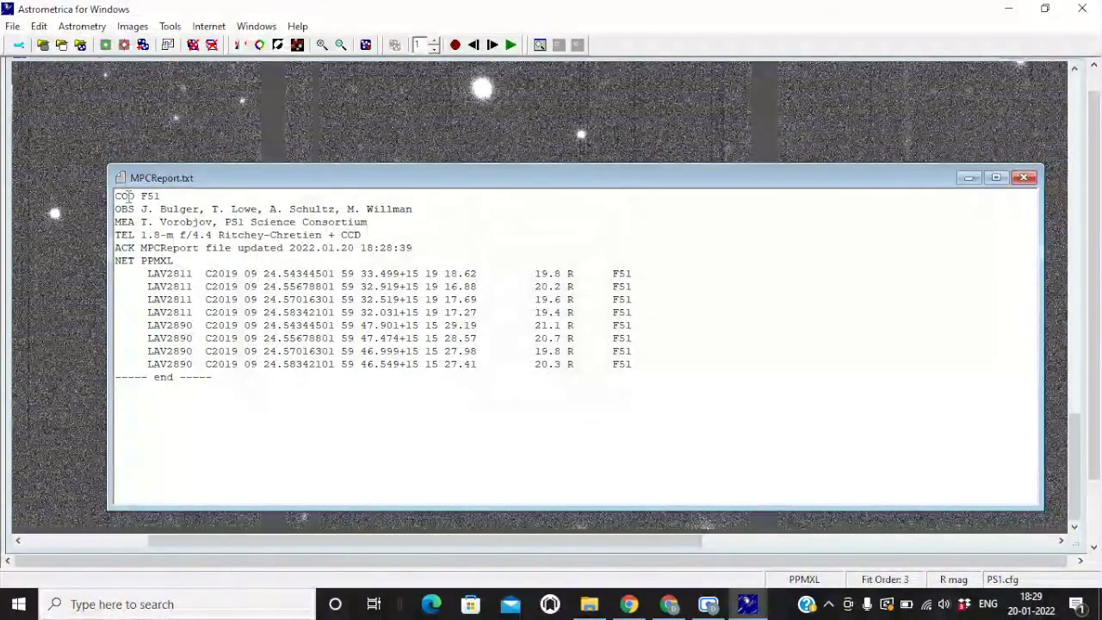
{"action": "left_click_drag", "start_coordinate": [115, 195], "coordinate": [702, 410]}
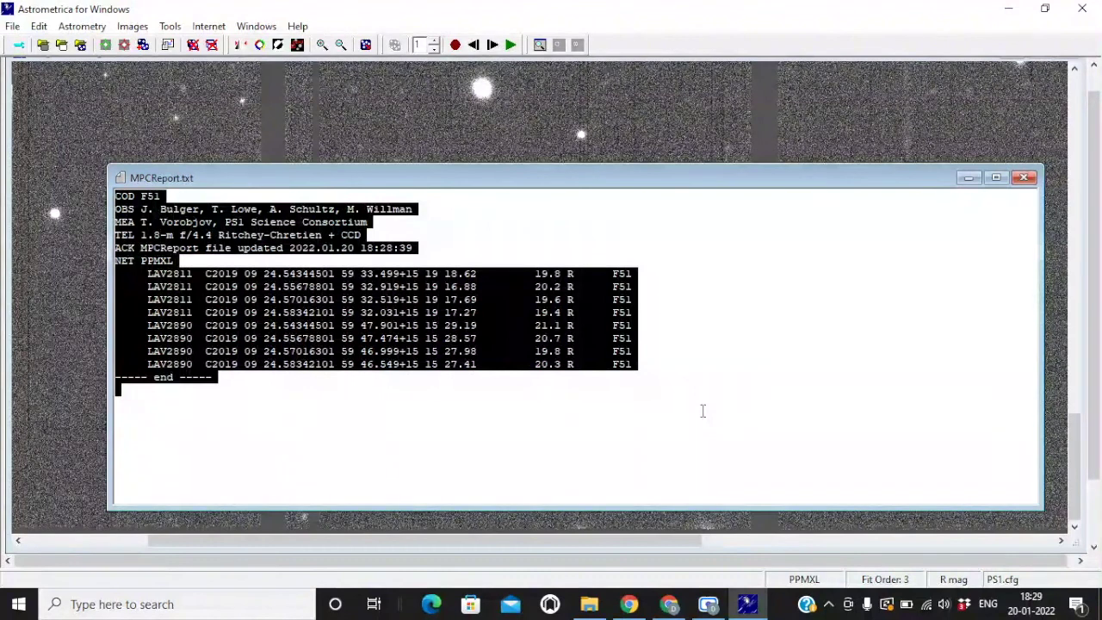
{"action": "left_click", "coordinate": [968, 178]}
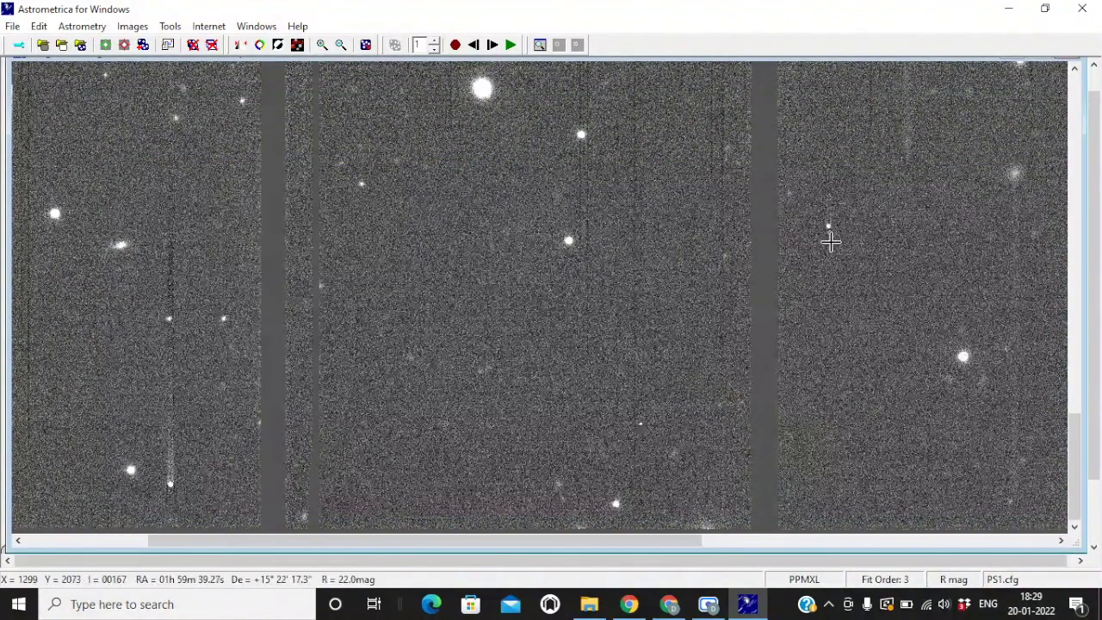